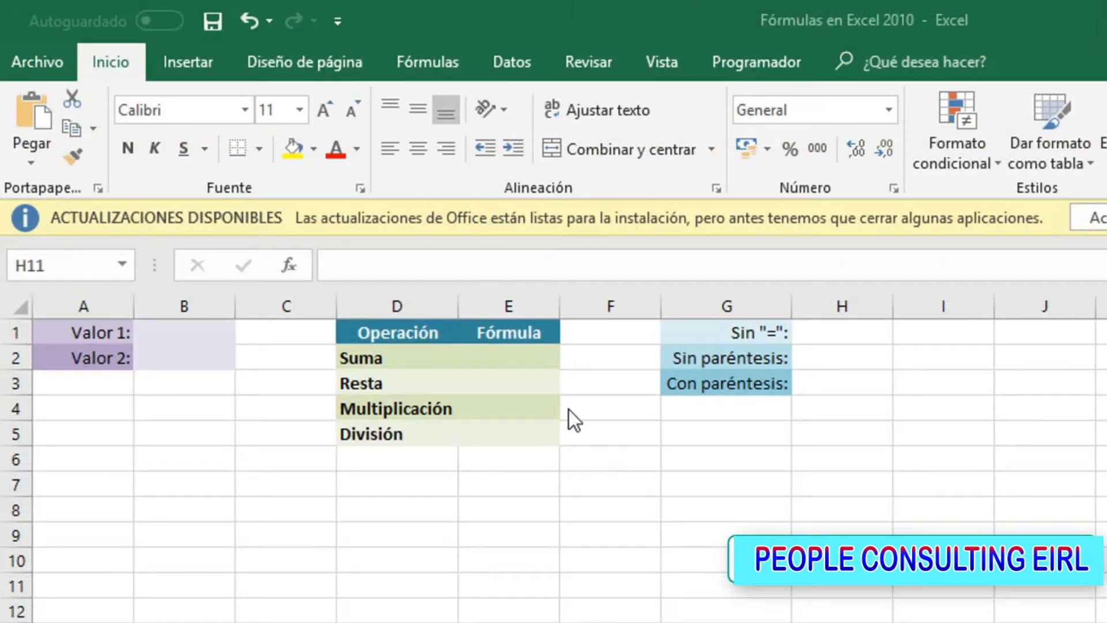
Enter the formula =10 + 5 in the Suma row's Fórmula cell, E2
{"action": "left_click", "coordinate": [499, 354]}
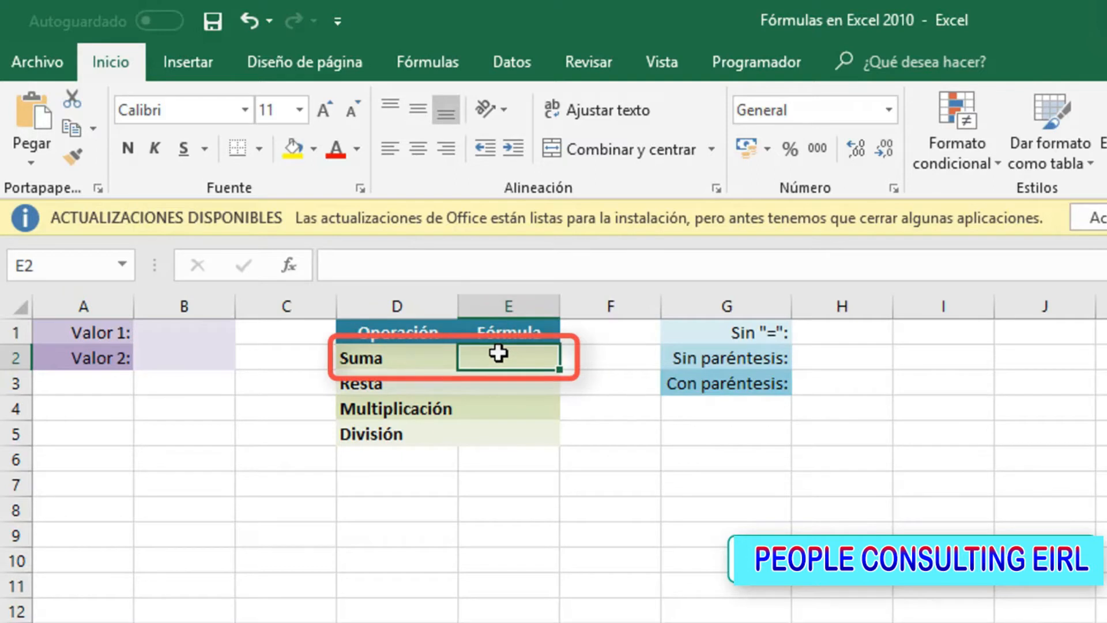
{"action": "left_click", "coordinate": [496, 268]}
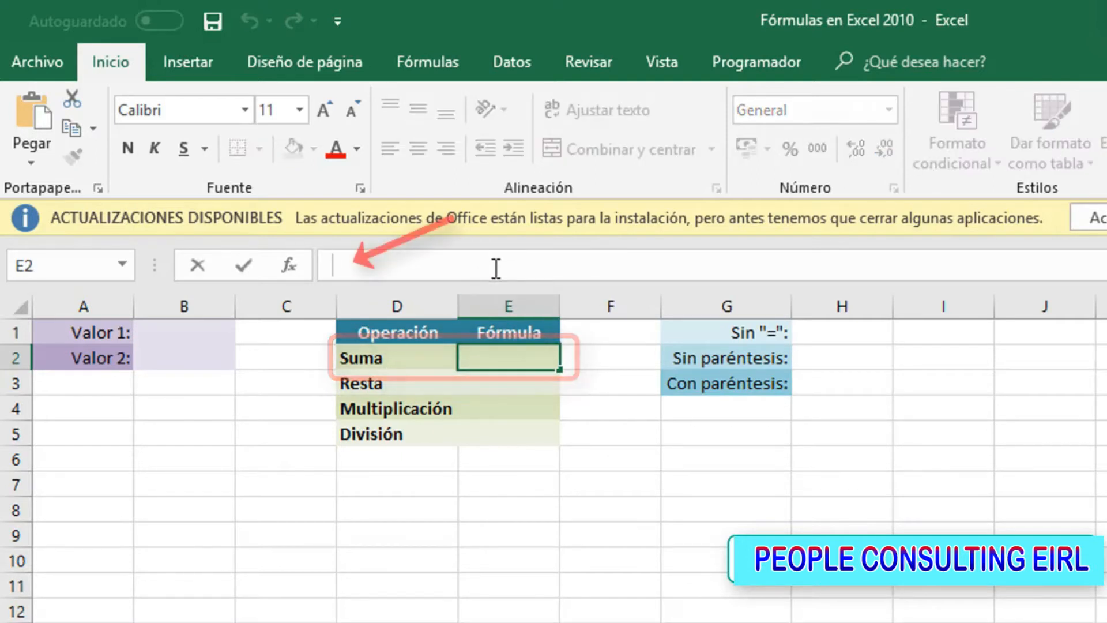
{"action": "type", "text": "=10 + 5"}
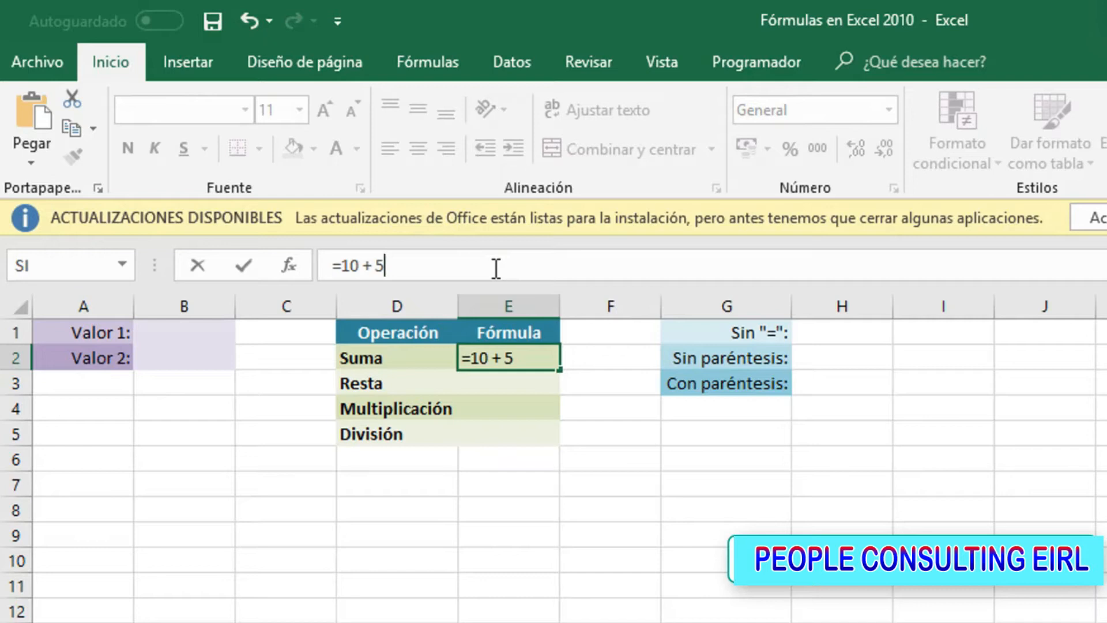
{"action": "key", "text": "Return"}
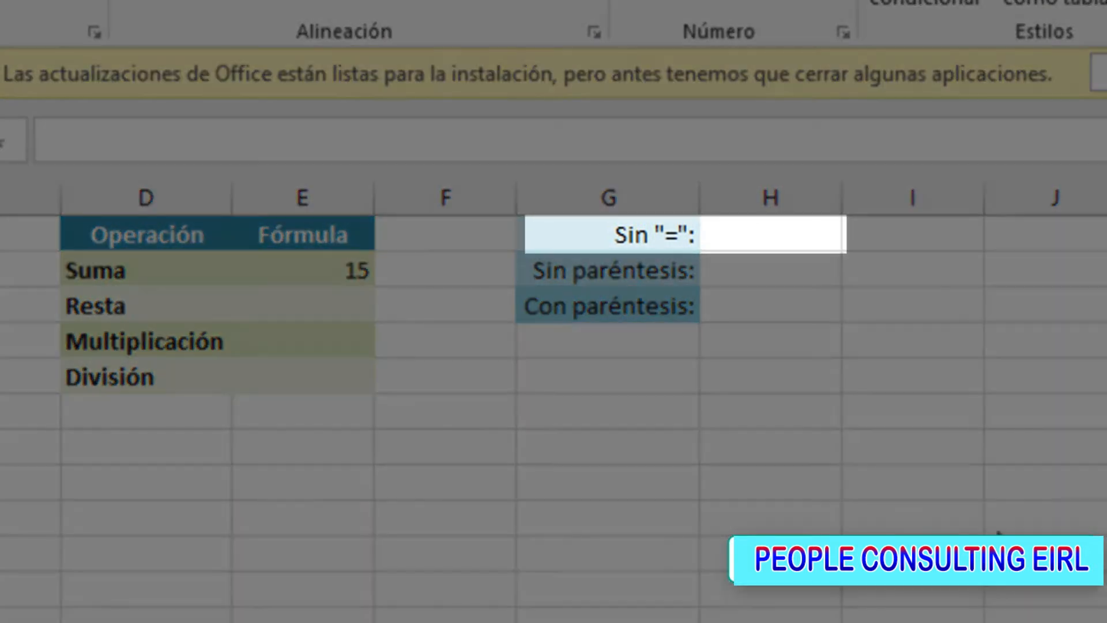
Enter 10 + 5 without an equals sign in cell H1, beside the Sin "=" label
{"action": "left_click", "coordinate": [738, 238]}
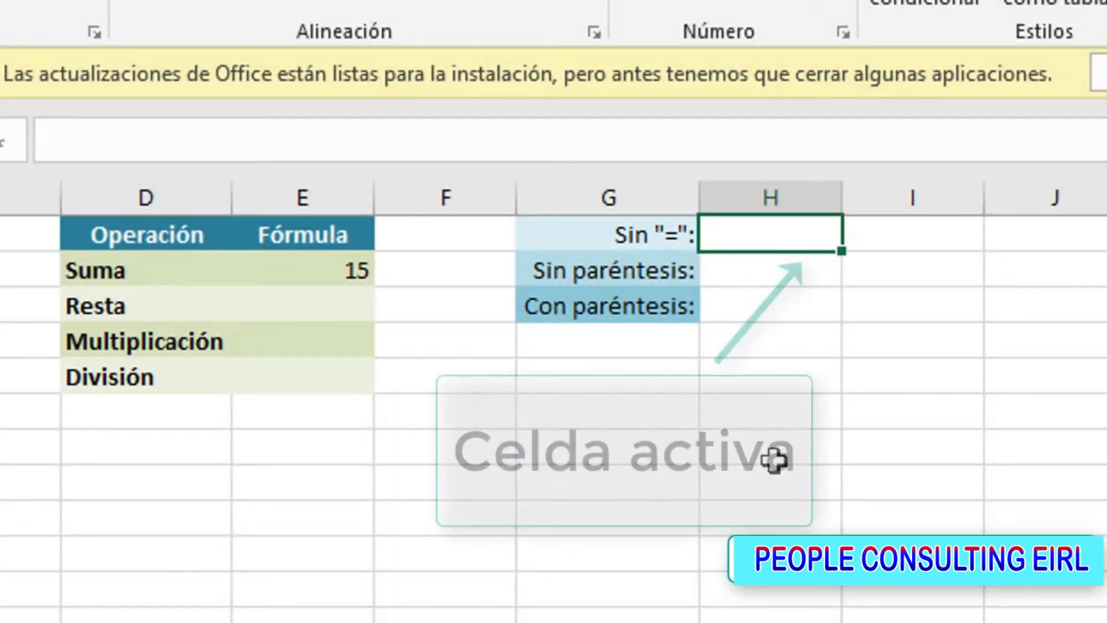
{"action": "left_click", "coordinate": [541, 139]}
{"action": "type", "text": "10 + 5"}
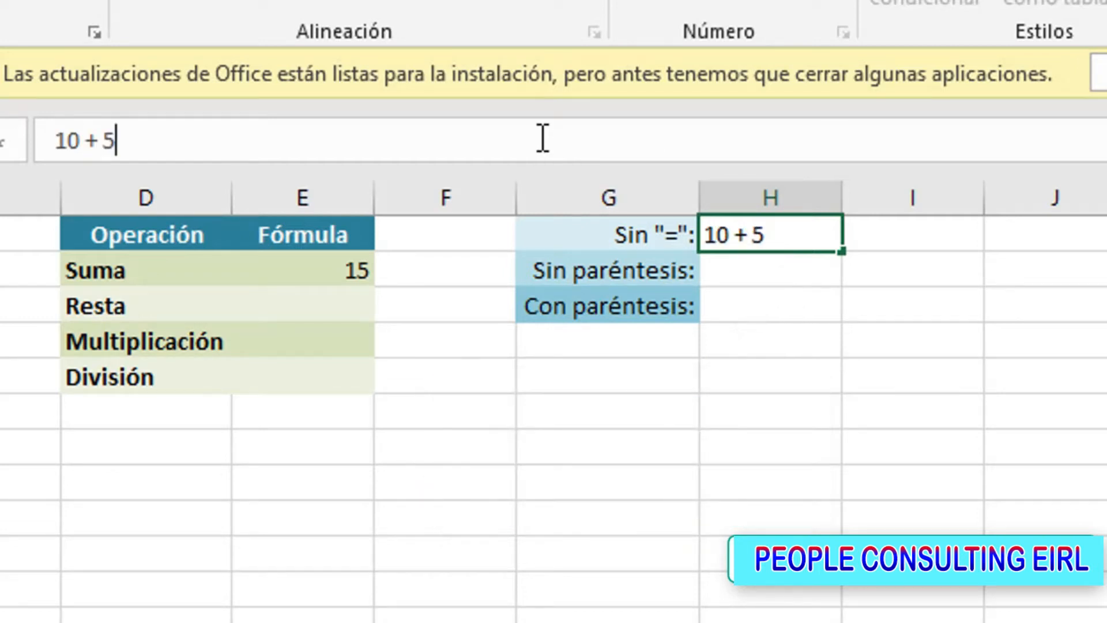
{"action": "key", "text": "Return"}
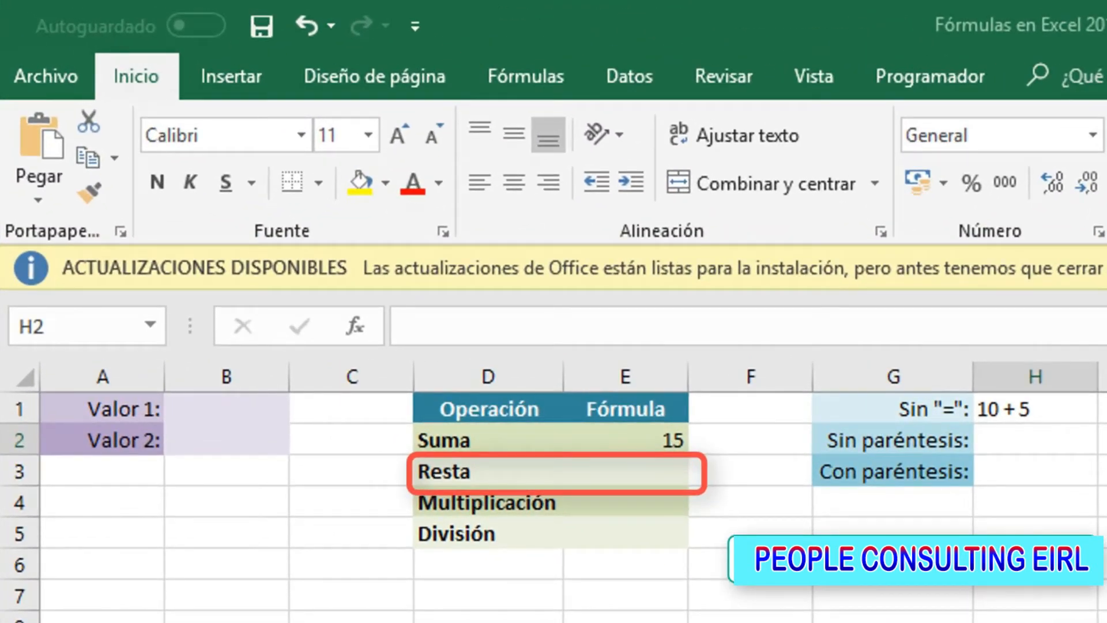
Enter the subtraction formula =10-5 in the Resta row's cell E3
{"action": "left_click", "coordinate": [631, 463]}
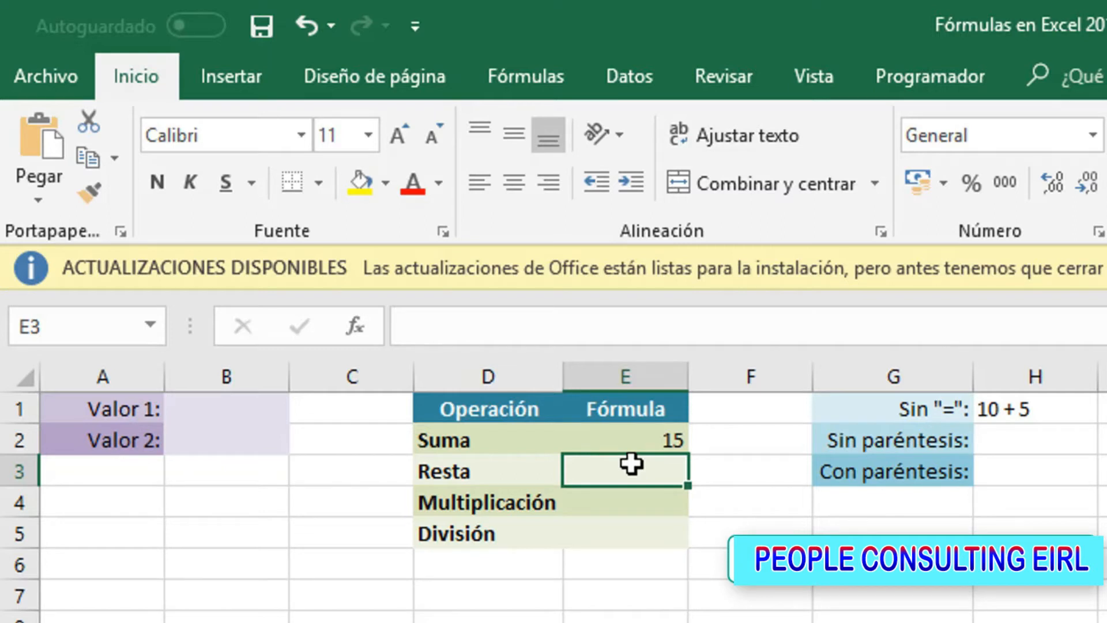
{"action": "type", "text": "="}
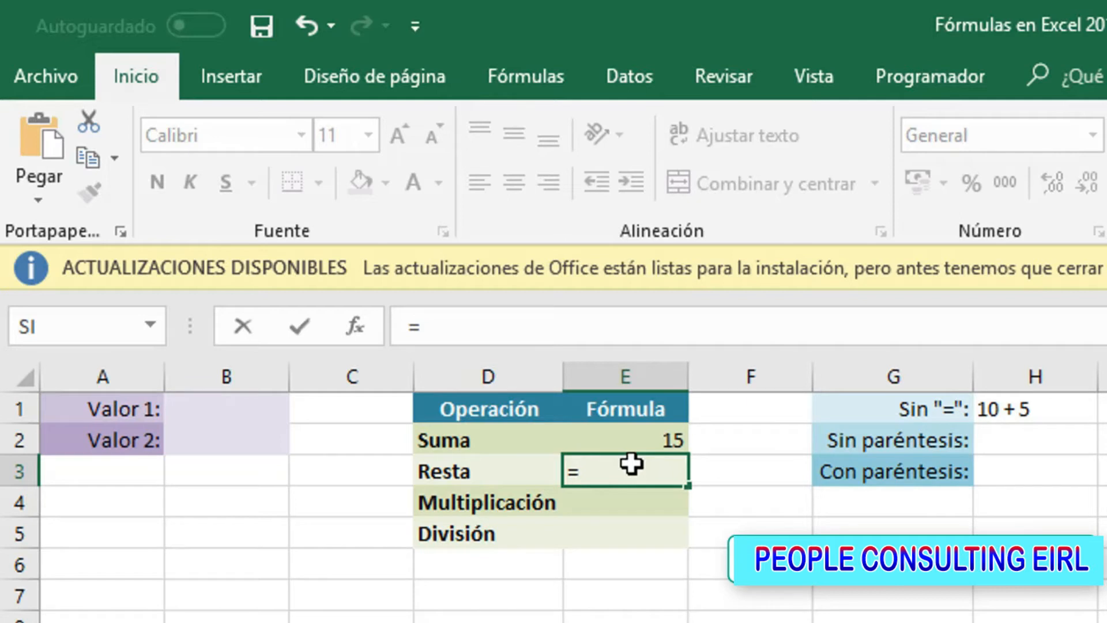
{"action": "type", "text": "10-"}
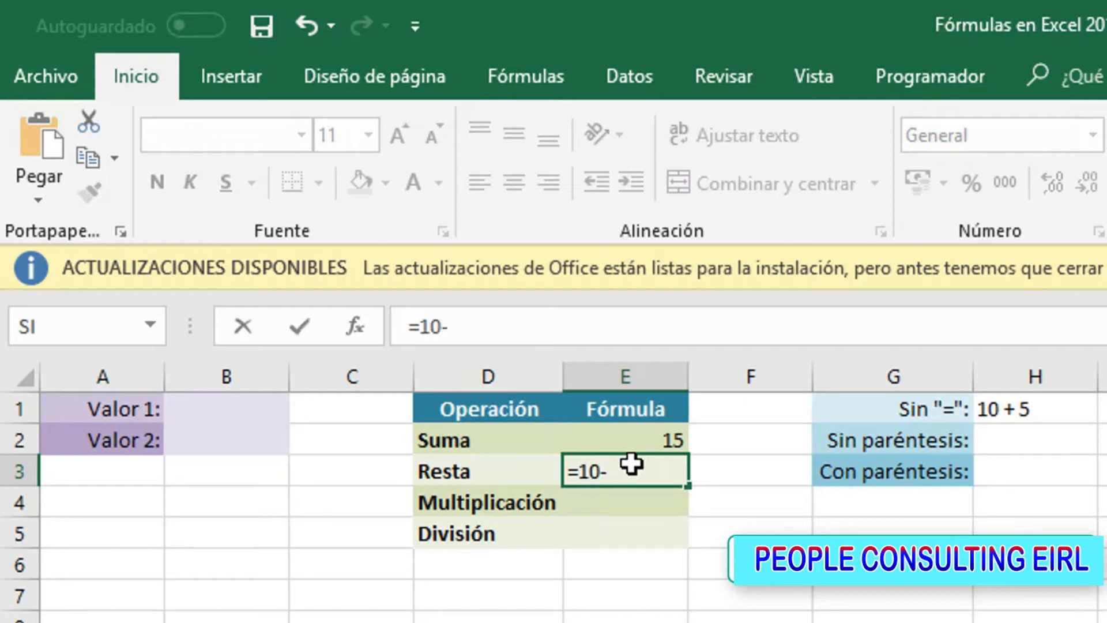
{"action": "type", "text": "5"}
{"action": "key", "text": "Return"}
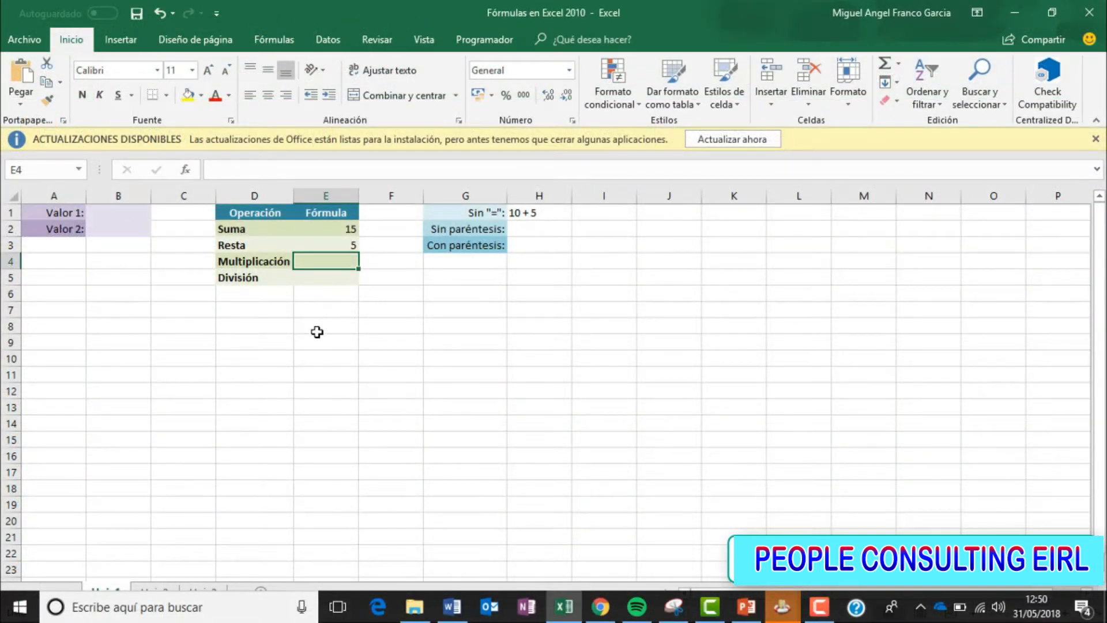
Enter the multiplication formula =10*5 in the Multiplicación row's cell E4
{"action": "type", "text": "="}
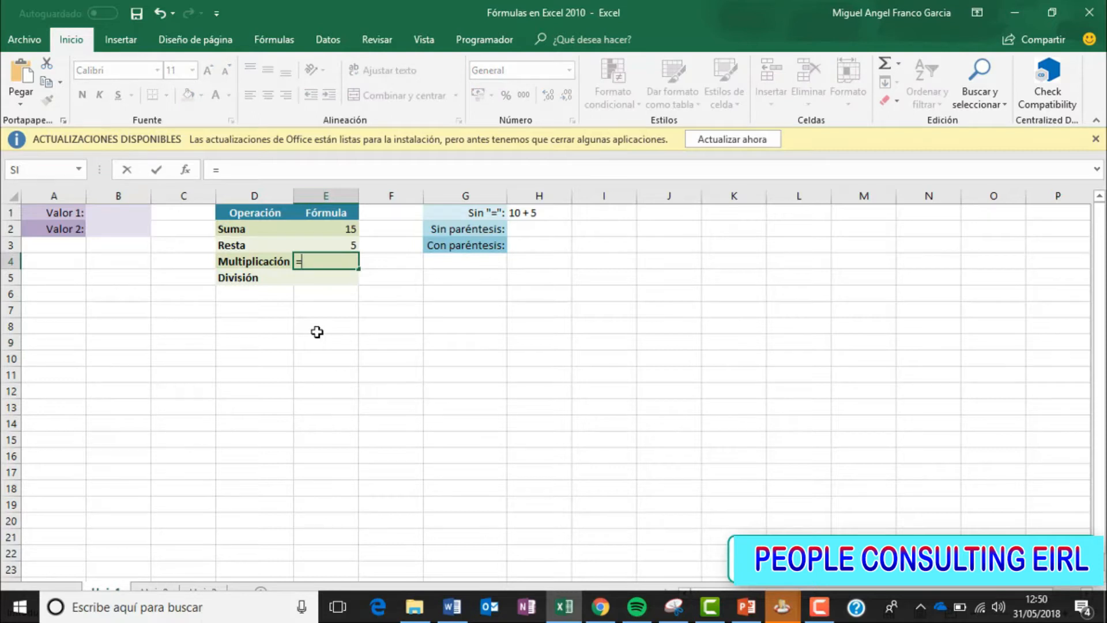
{"action": "type", "text": "10*5"}
{"action": "key", "text": "Return"}
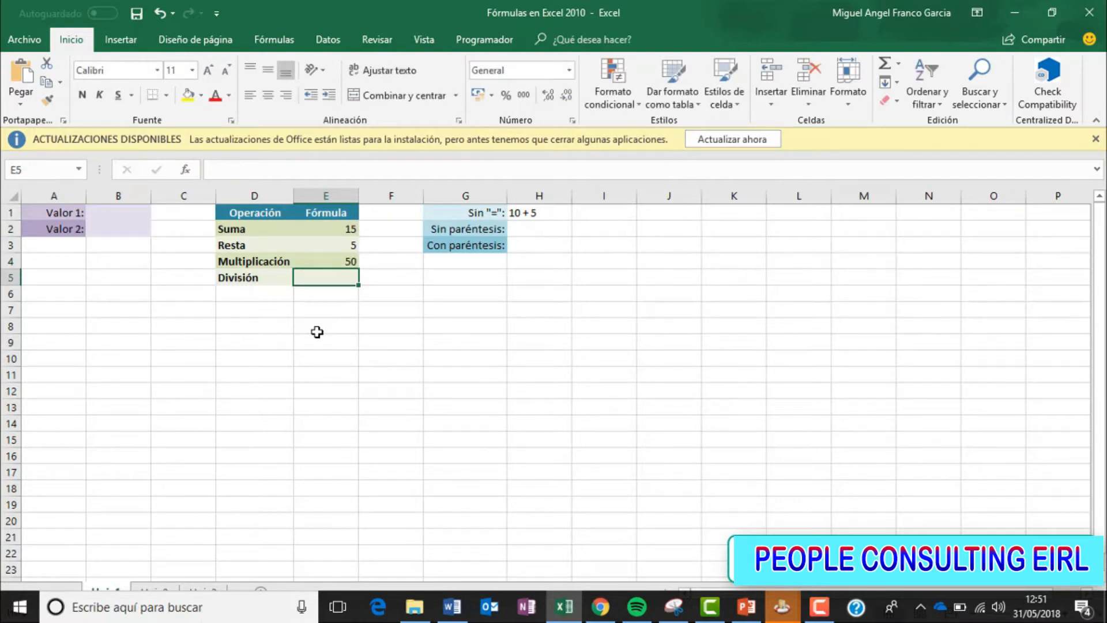
Enter the division formula =10/5 in the División row's cell E5
{"action": "type", "text": "=10/5"}
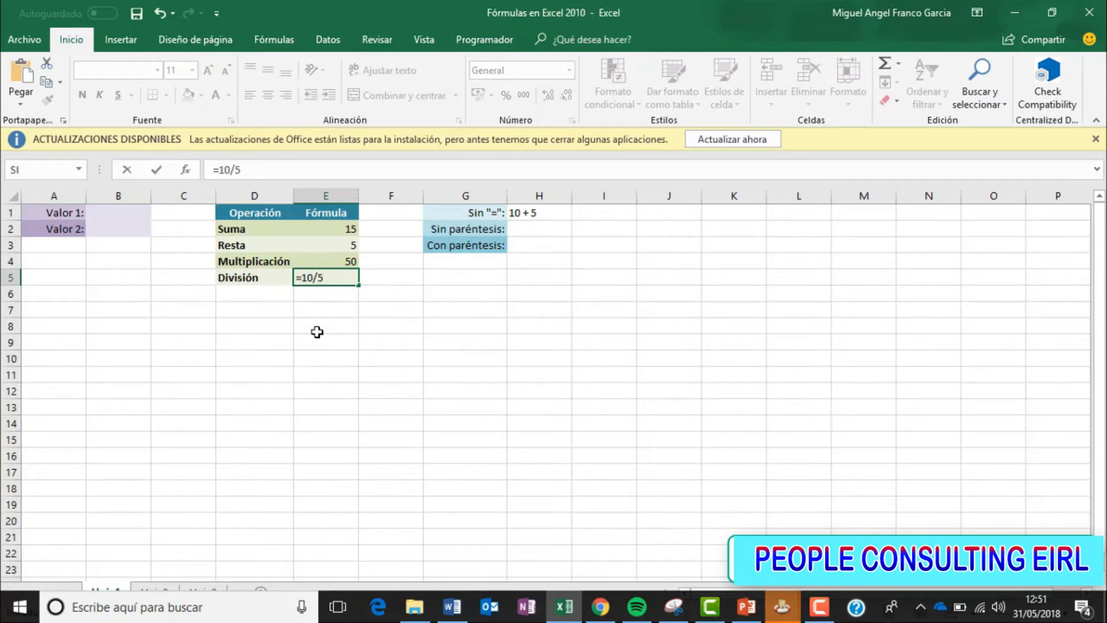
{"action": "key", "text": "Return"}
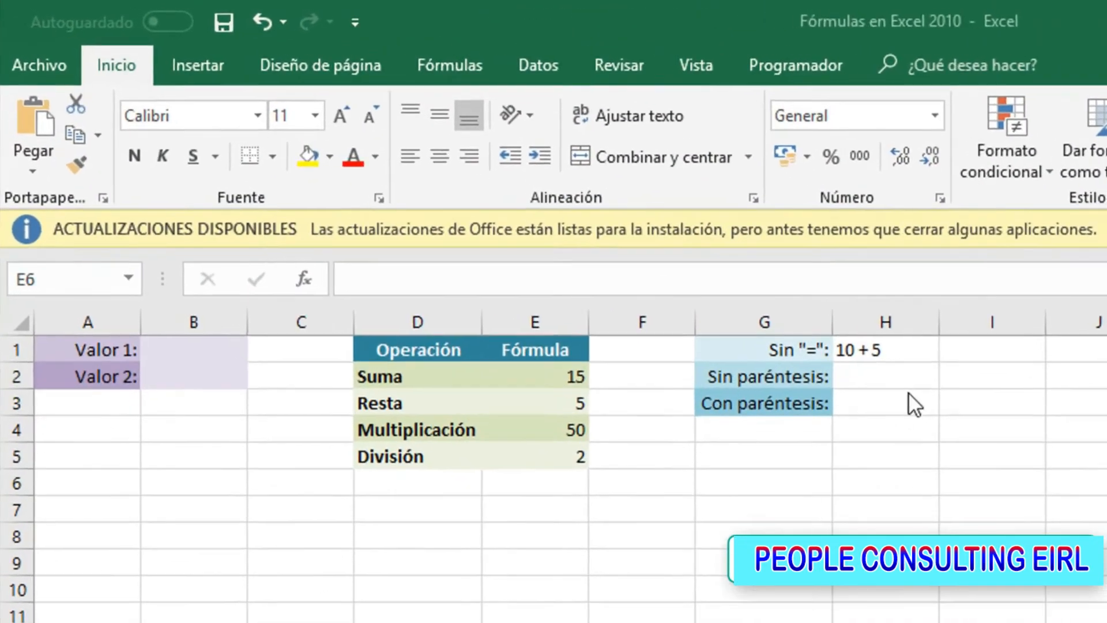
Enter the formula =1 + 2 * 3 in cell H2, beside the Sin paréntesis label
{"action": "left_click", "coordinate": [545, 229]}
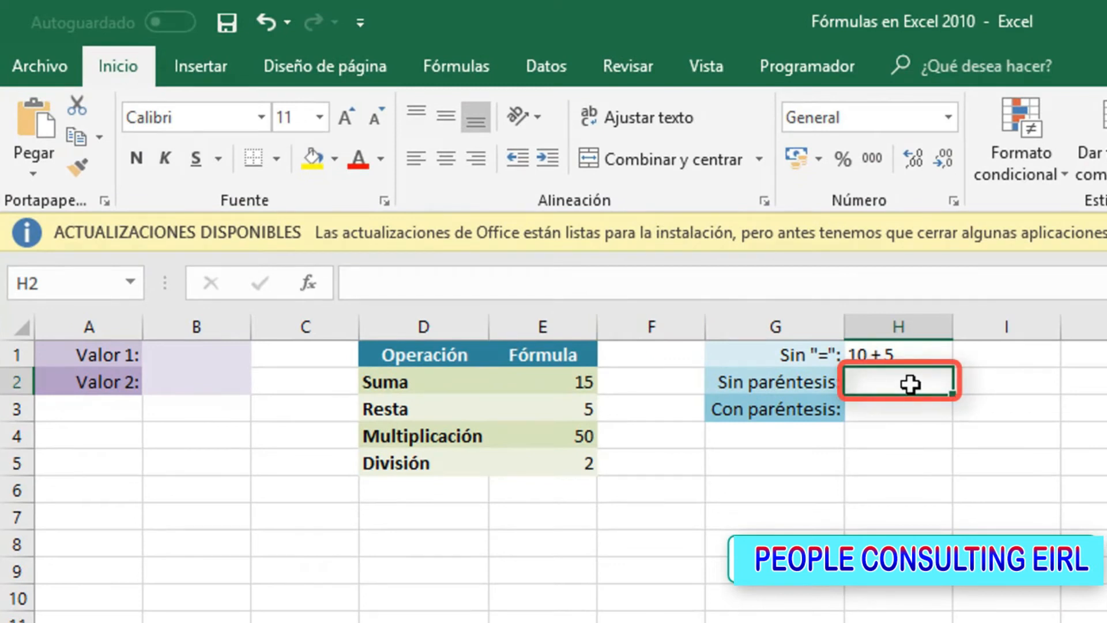
{"action": "type", "text": "="}
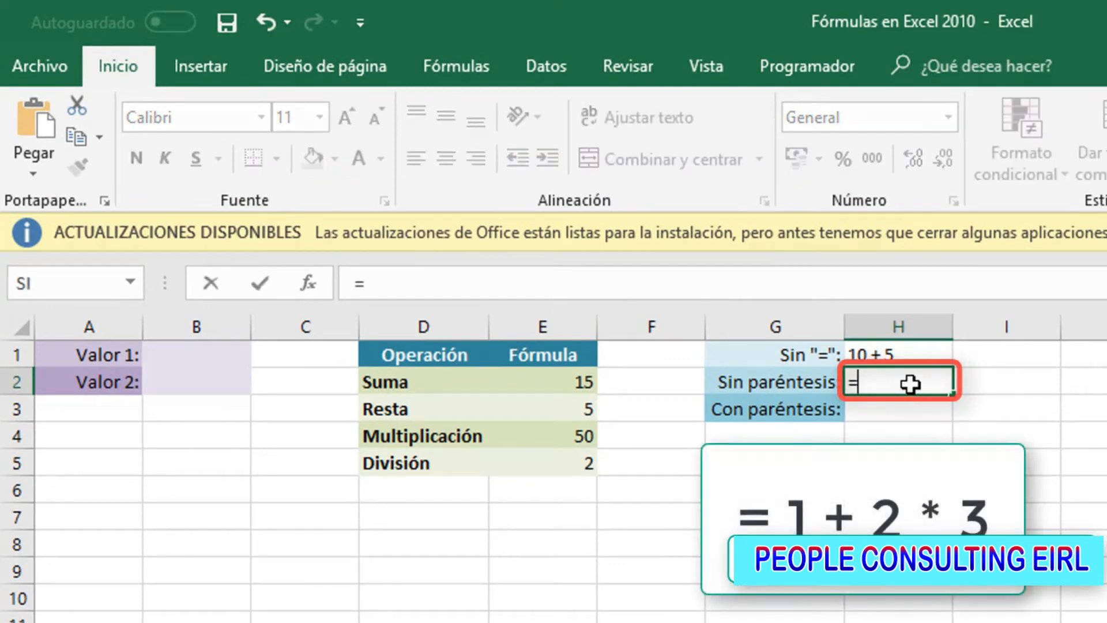
{"action": "type", "text": "1 "}
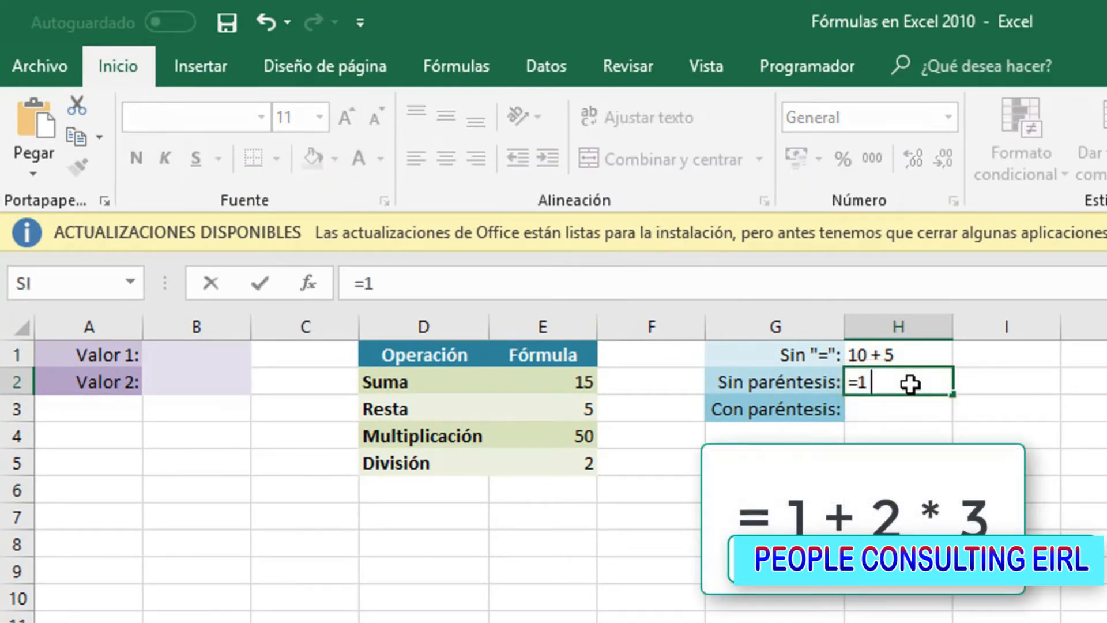
{"action": "type", "text": "+ 2 * 3"}
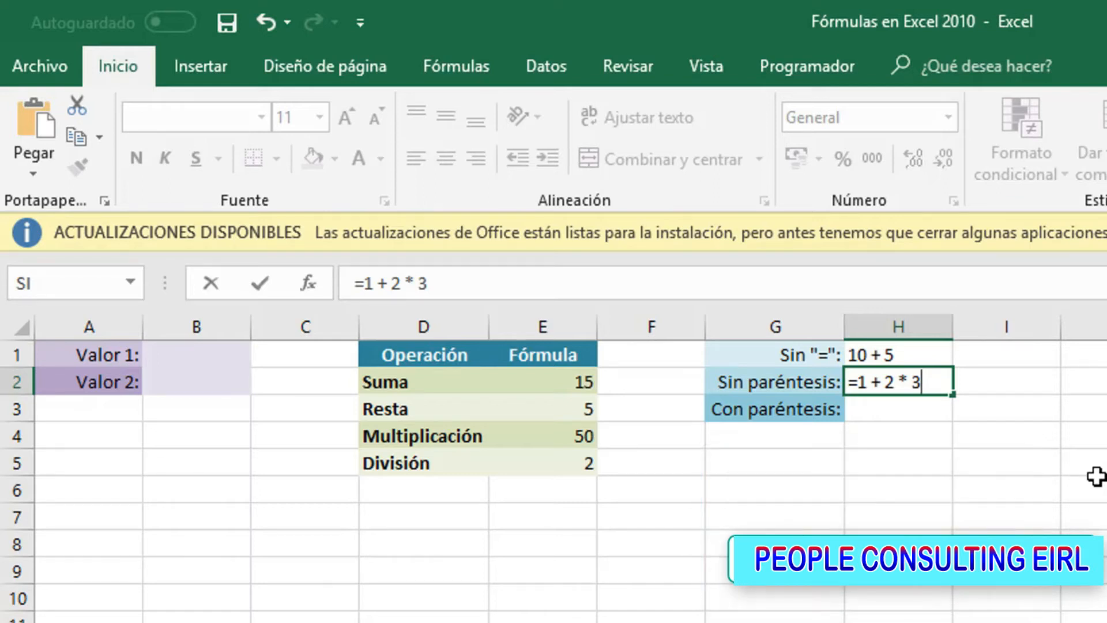
{"action": "key", "text": "Return"}
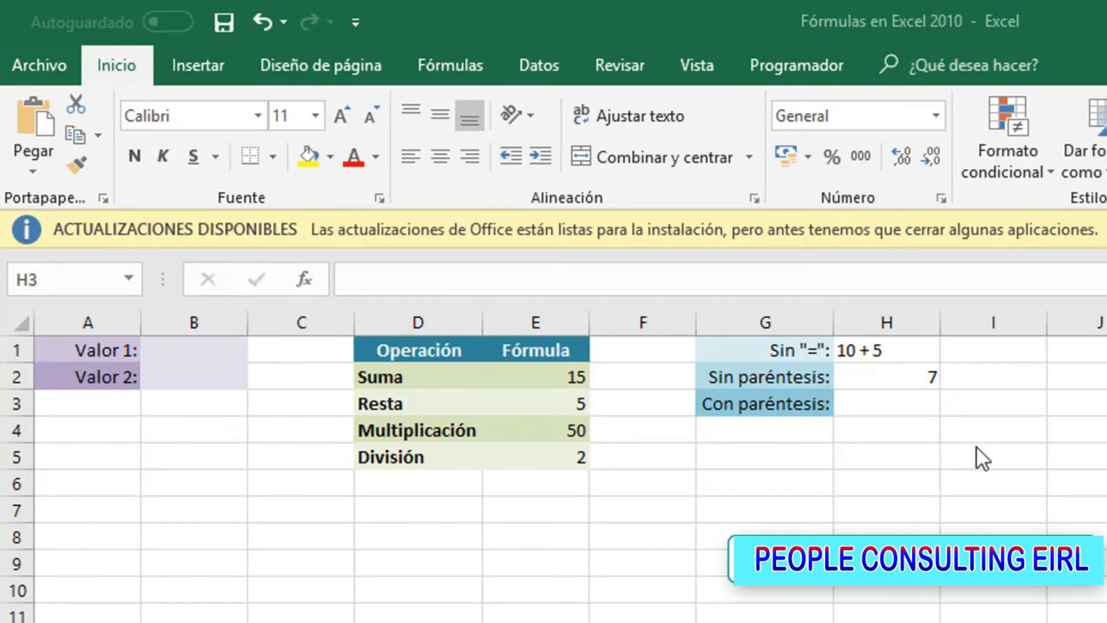
Enter the formula =(1+2)*3 in cell H3, beside the Con paréntesis label
{"action": "left_click", "coordinate": [890, 401]}
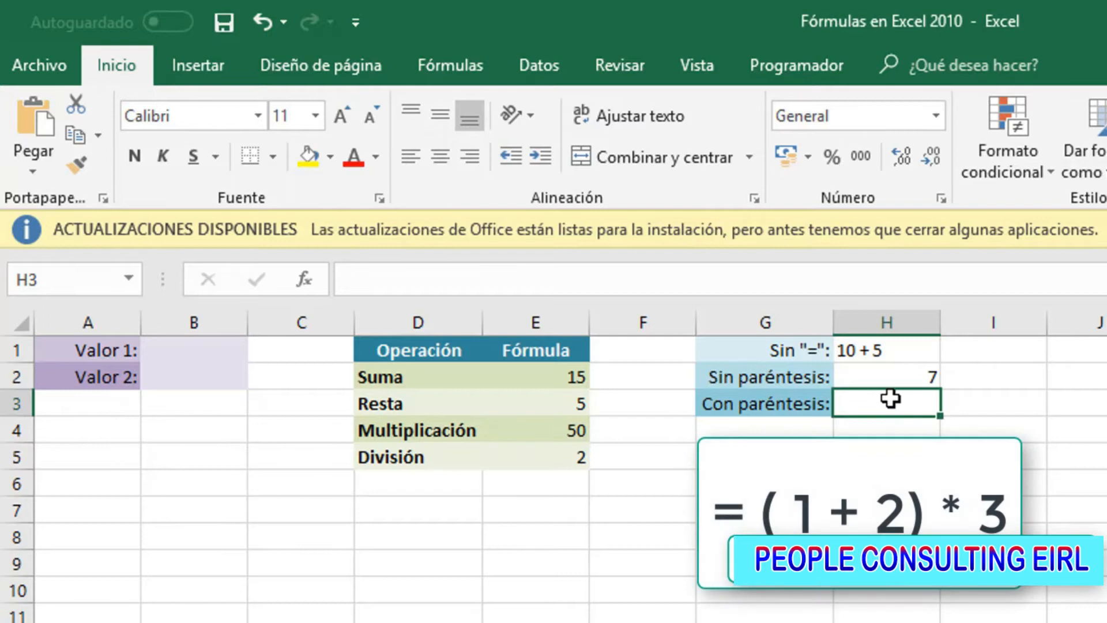
{"action": "type", "text": "="}
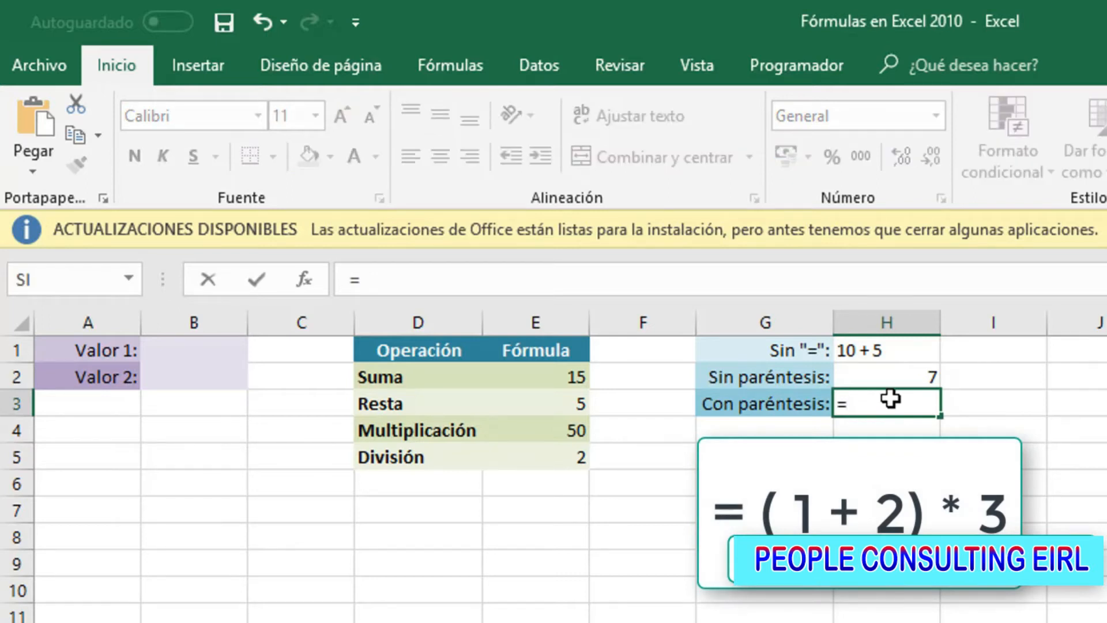
{"action": "type", "text": "(1"}
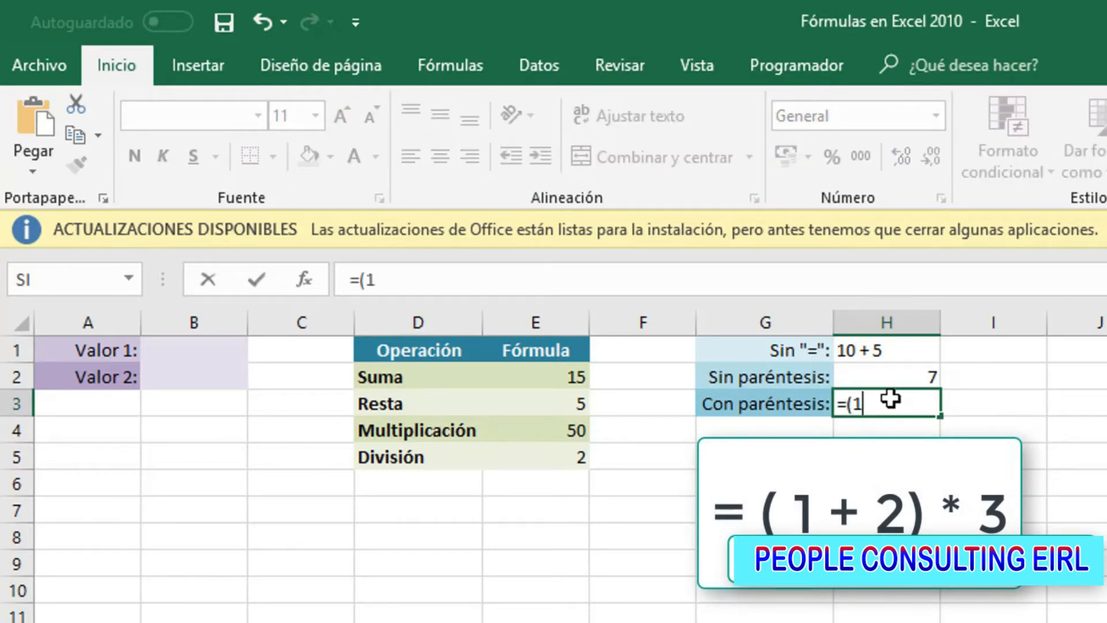
{"action": "type", "text": "+2)*3"}
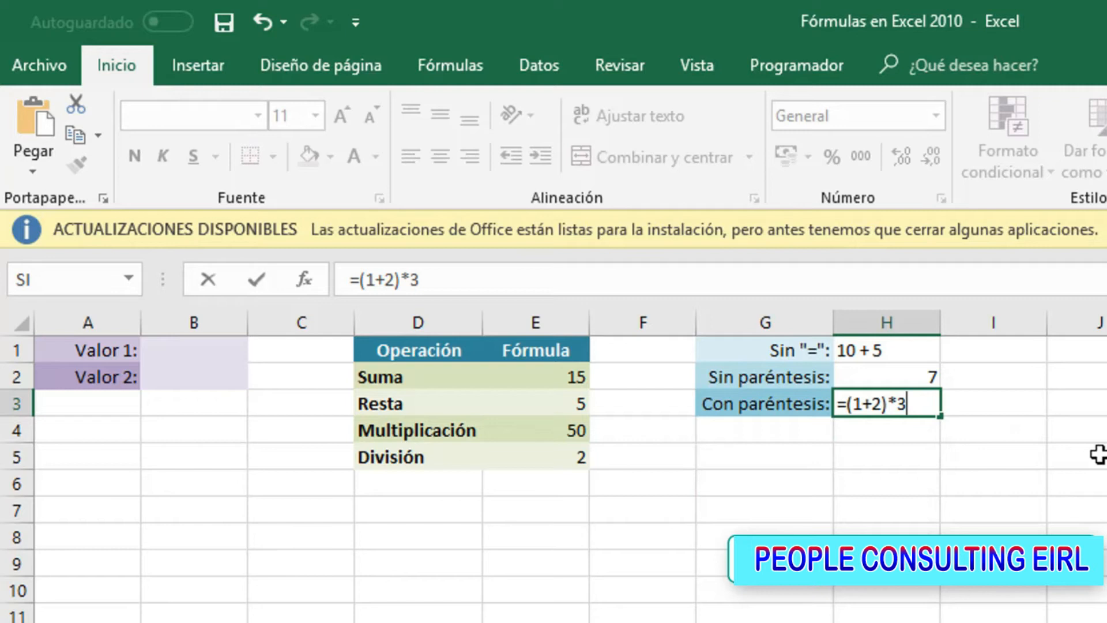
{"action": "key", "text": "Return"}
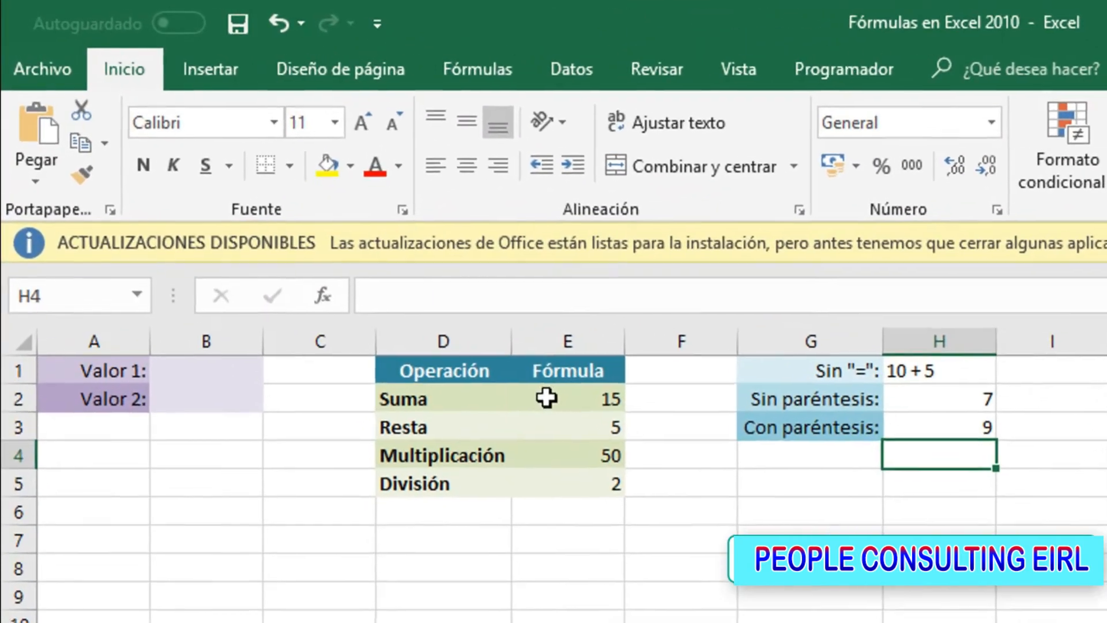
Replace the constant 10 in the Suma formula in E2 with a reference to cell B1, making it =b1 + 5
{"action": "left_click", "coordinate": [315, 229]}
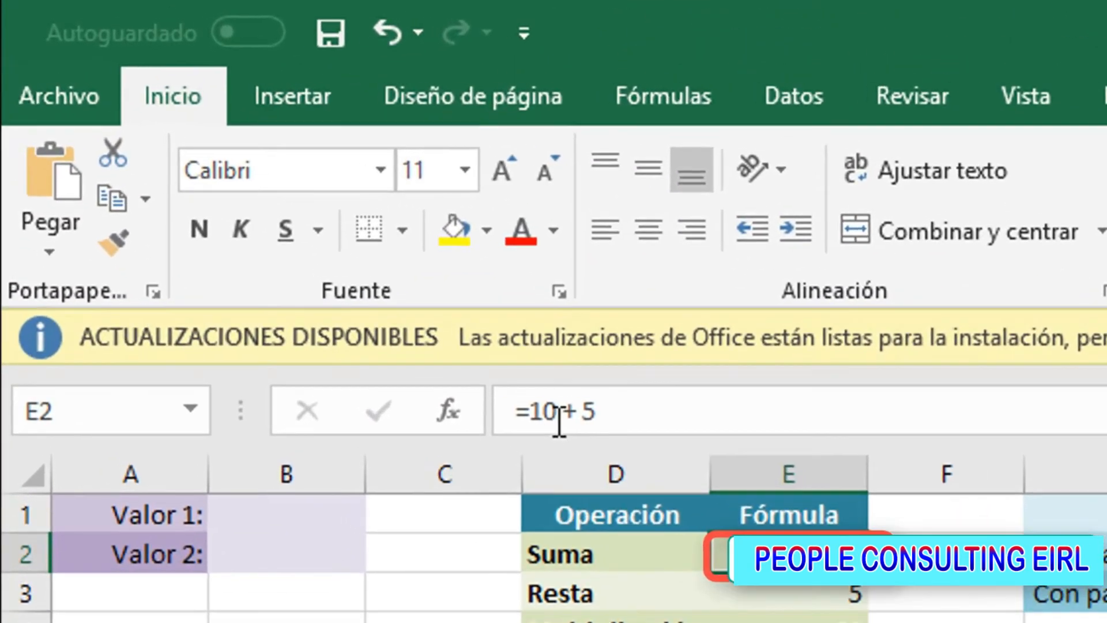
{"action": "left_click", "coordinate": [406, 300]}
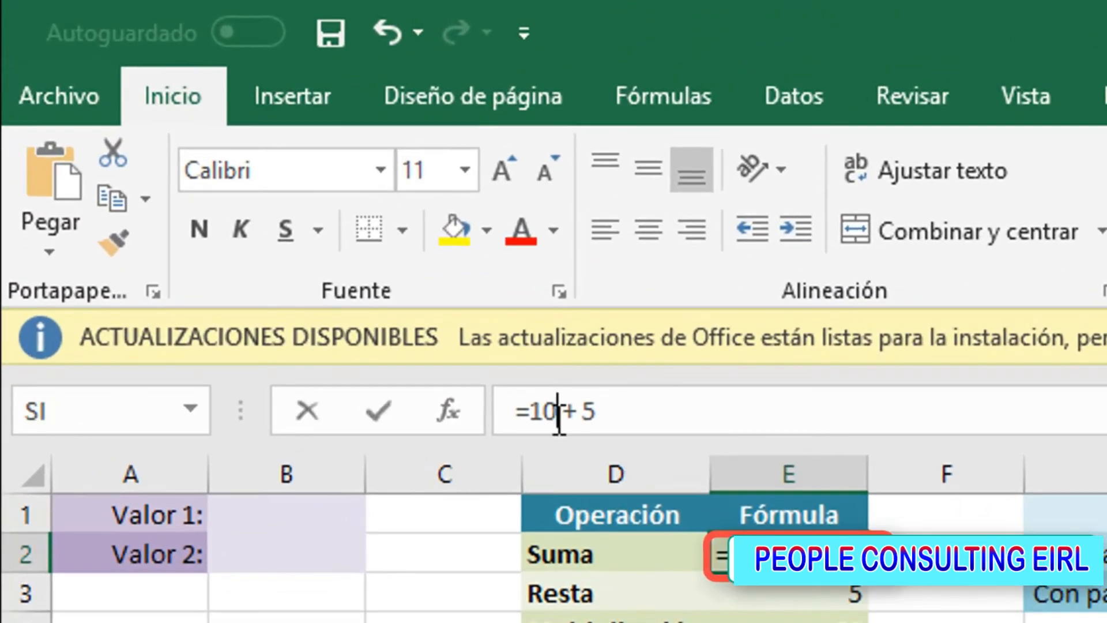
{"action": "key", "text": "BackSpace"}
{"action": "key", "text": "BackSpace"}
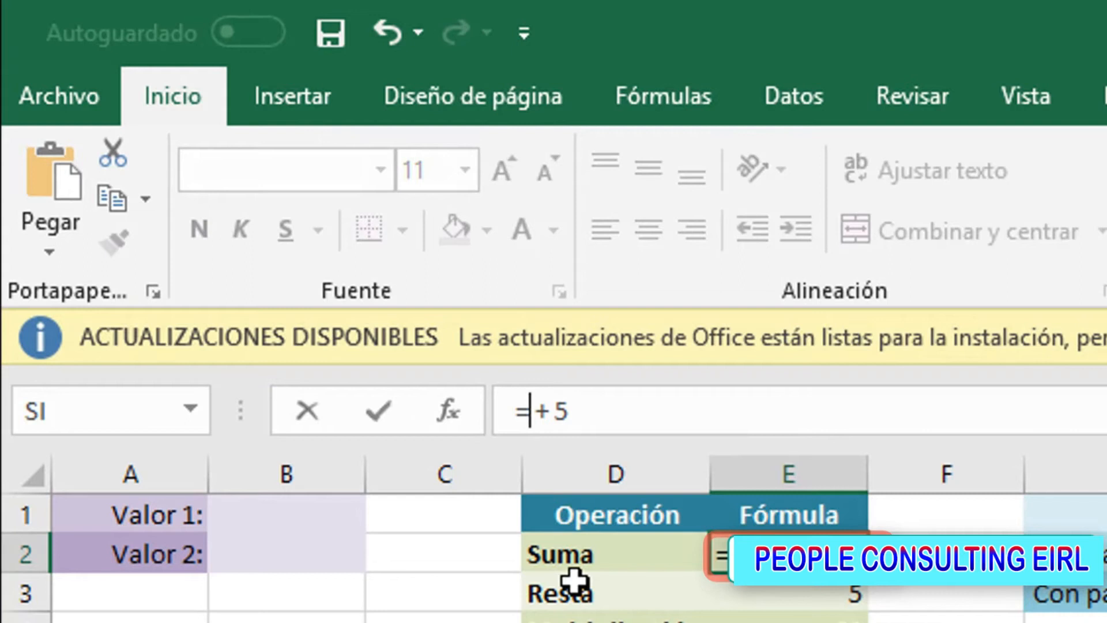
{"action": "type", "text": "b1"}
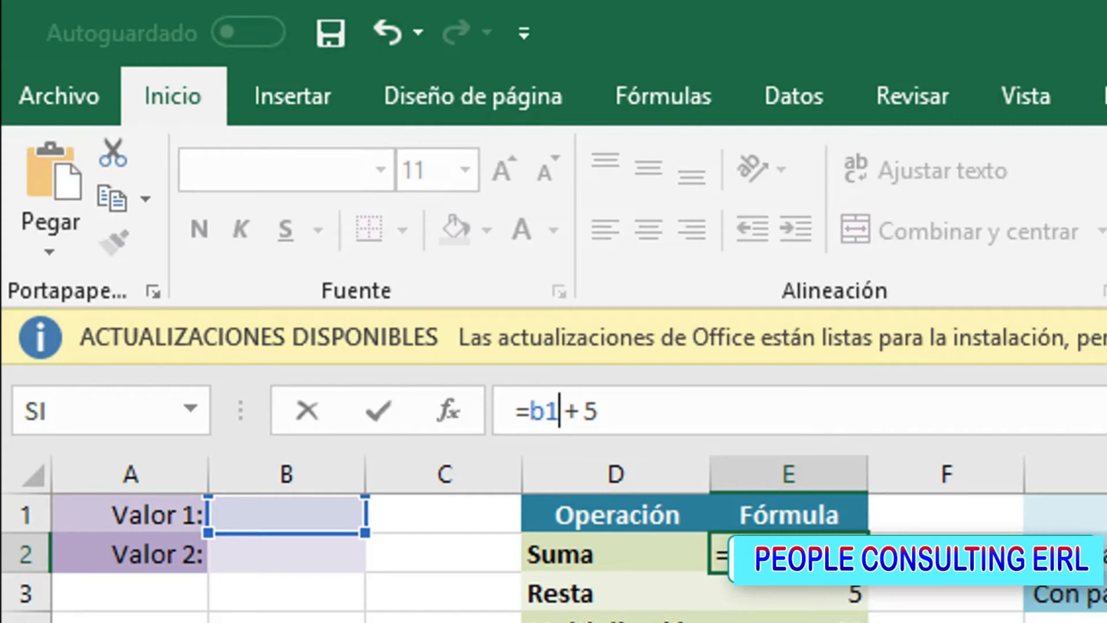
{"action": "key", "text": "Return"}
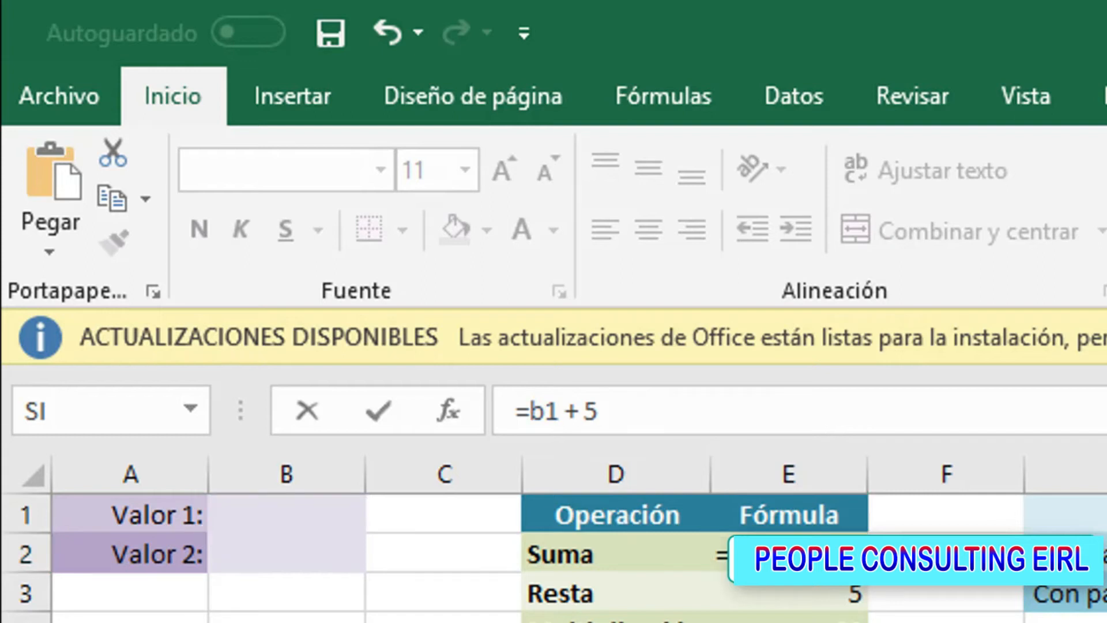
{"action": "left_click", "coordinate": [837, 416]}
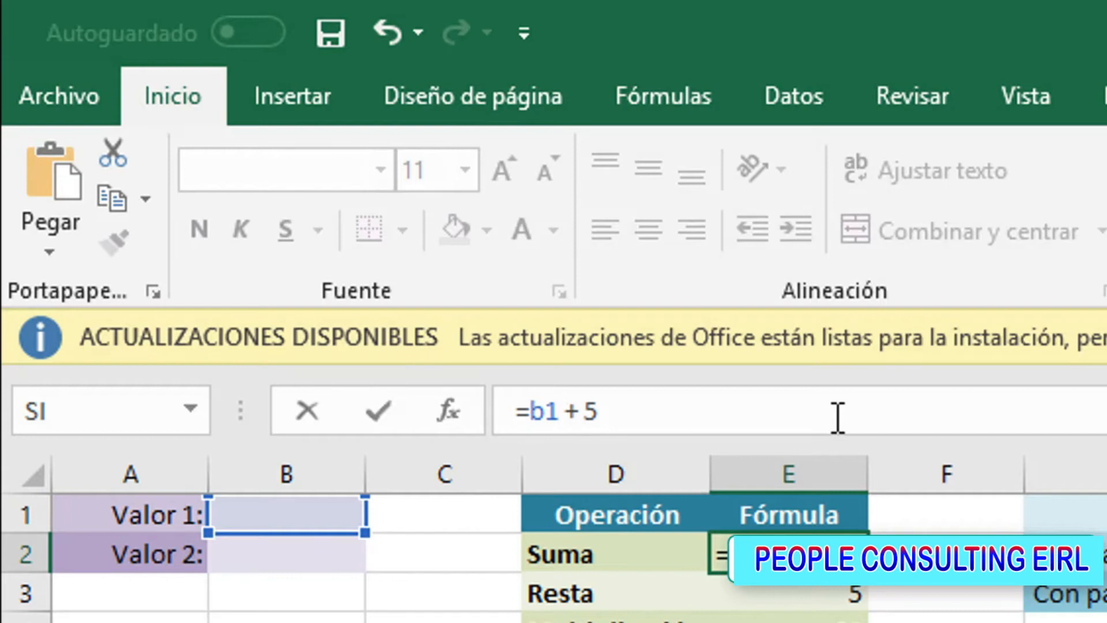
{"action": "key", "text": "Return"}
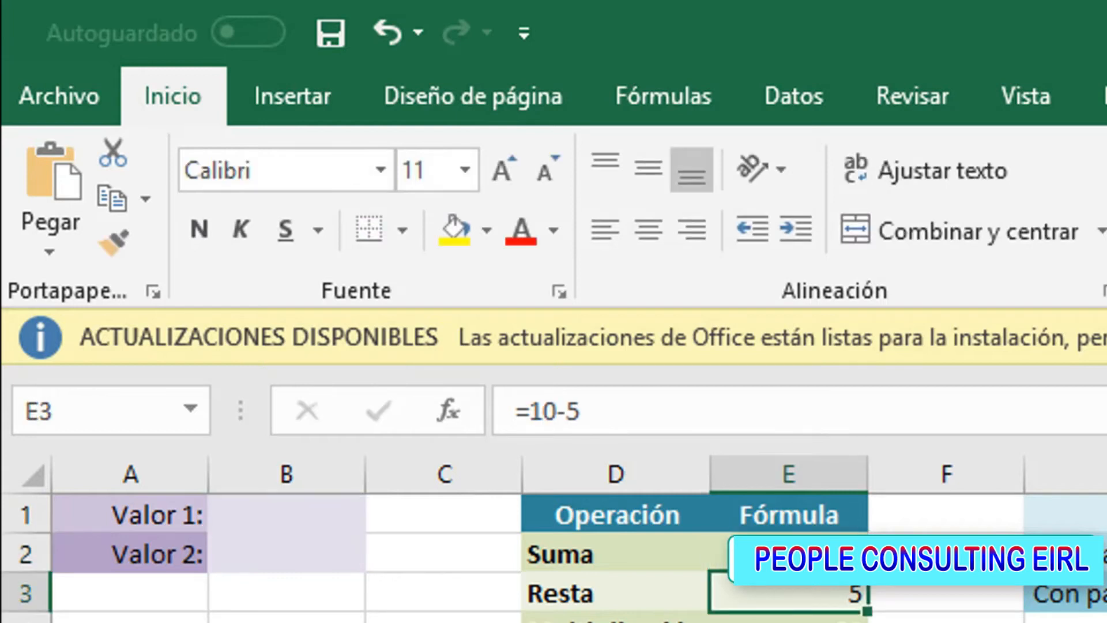
Enter 10 as Valor 1 in cell B1
{"action": "left_click", "coordinate": [272, 514]}
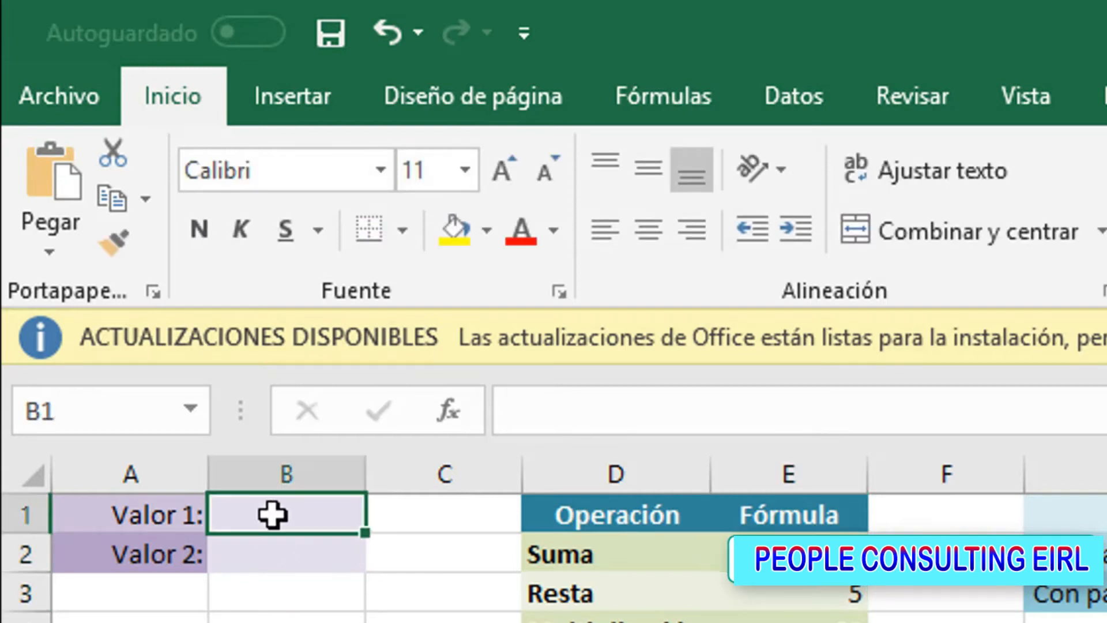
{"action": "type", "text": "10"}
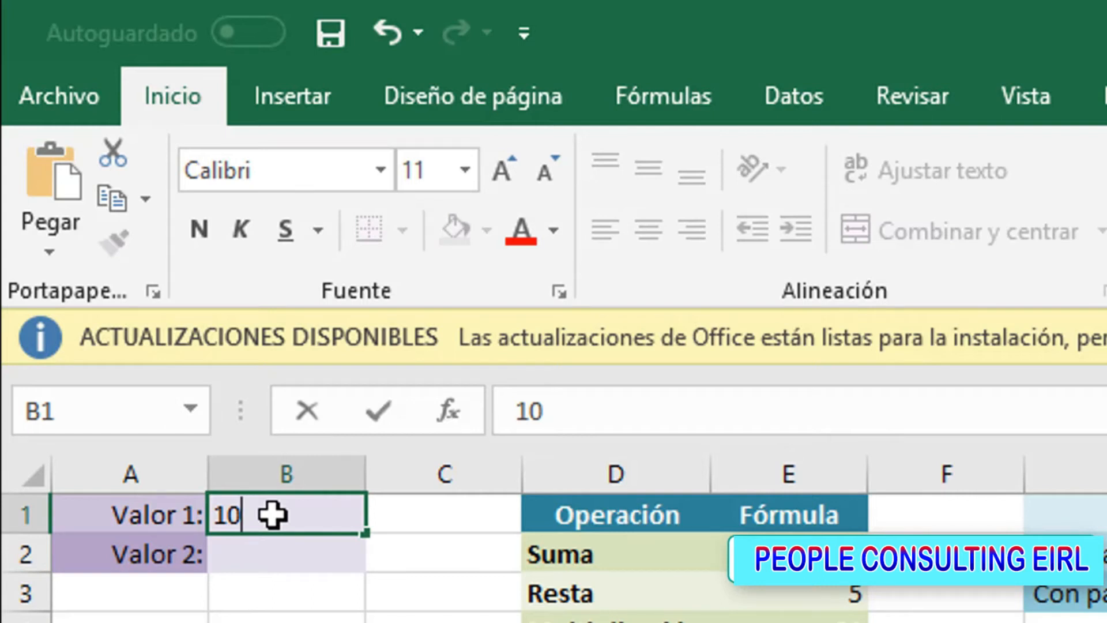
{"action": "key", "text": "Return"}
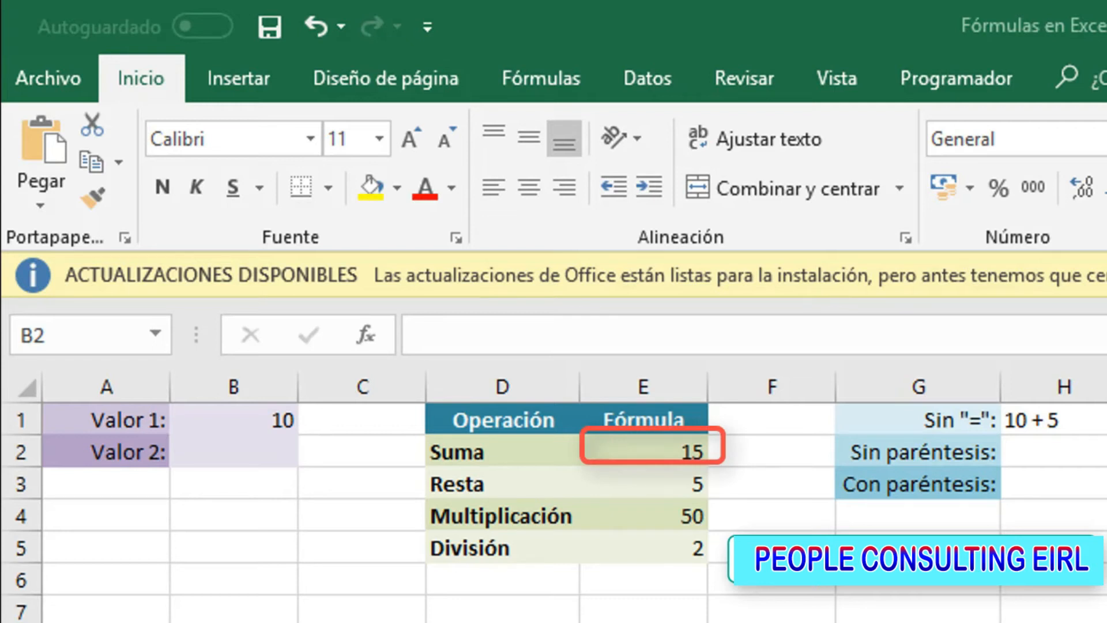
Replace the constant 5 in the Suma formula in E2 with a reference to cell B2, making it =B1 + b2
{"action": "left_click", "coordinate": [632, 447]}
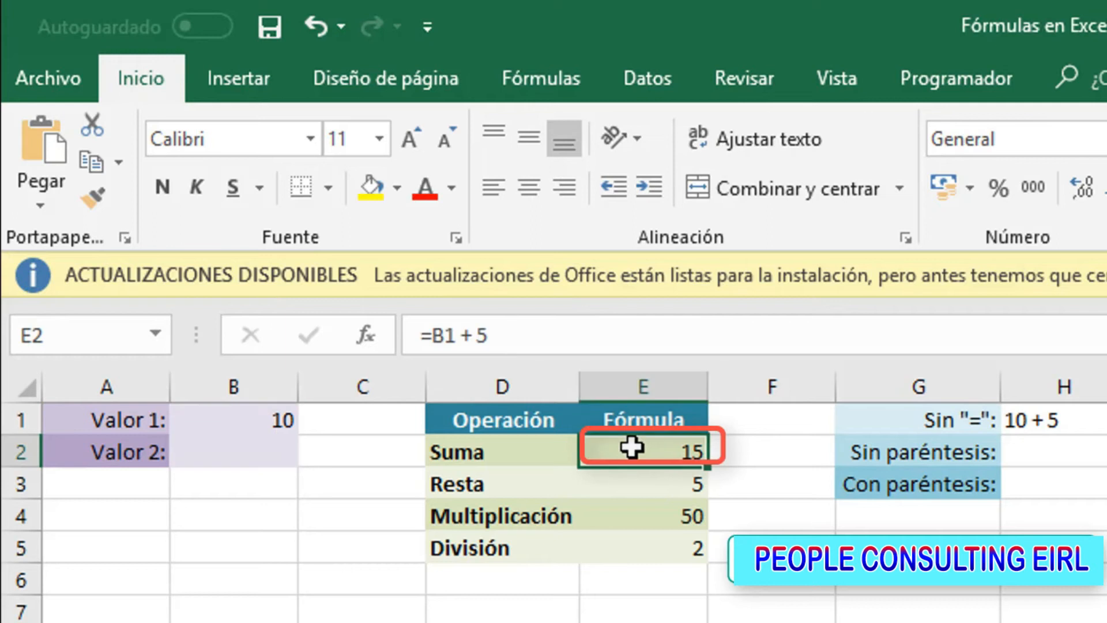
{"action": "left_click", "coordinate": [523, 336]}
{"action": "key", "text": "BackSpace"}
{"action": "type", "text": "b2"}
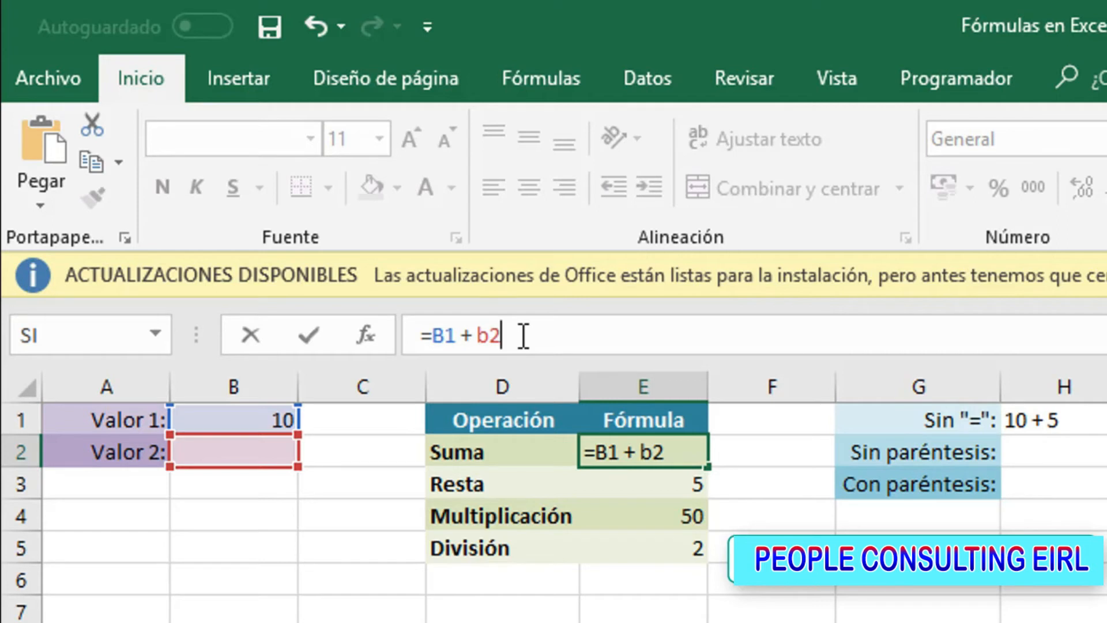
{"action": "key", "text": "Return"}
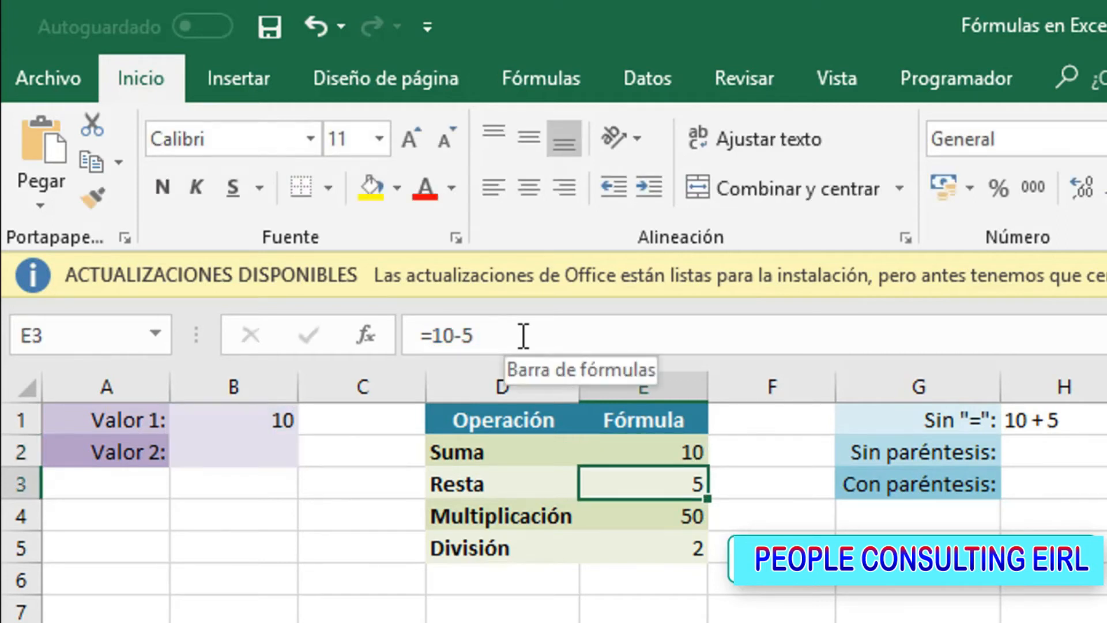
Enter 25 as Valor 2 in cell B2
{"action": "key", "text": "Left"}
{"action": "key", "text": "Left"}
{"action": "key", "text": "Left"}
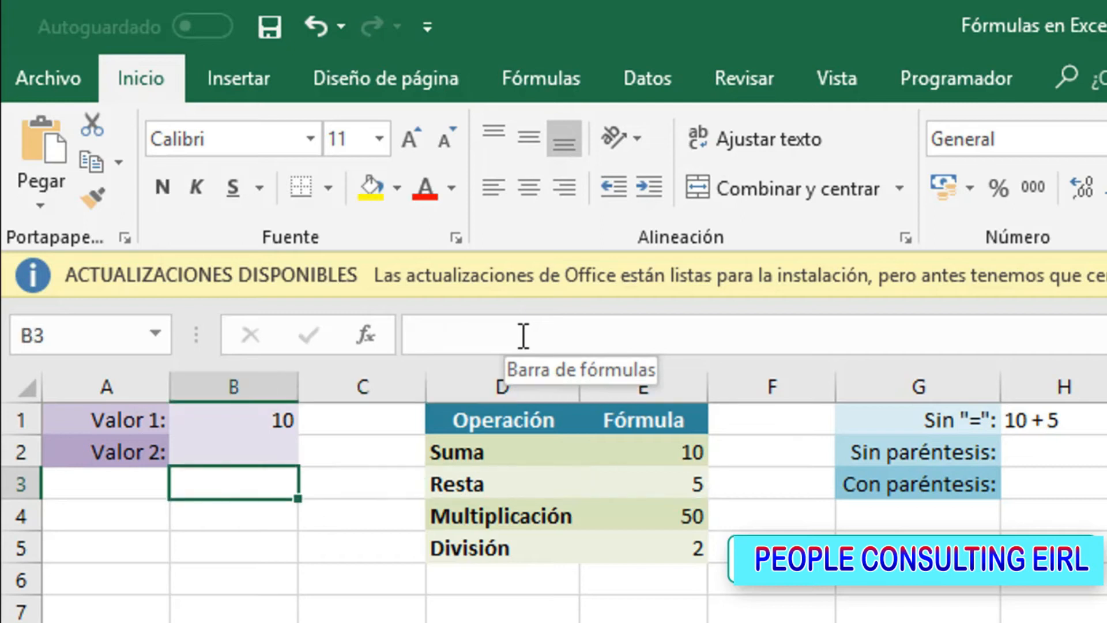
{"action": "key", "text": "Up"}
{"action": "type", "text": "25"}
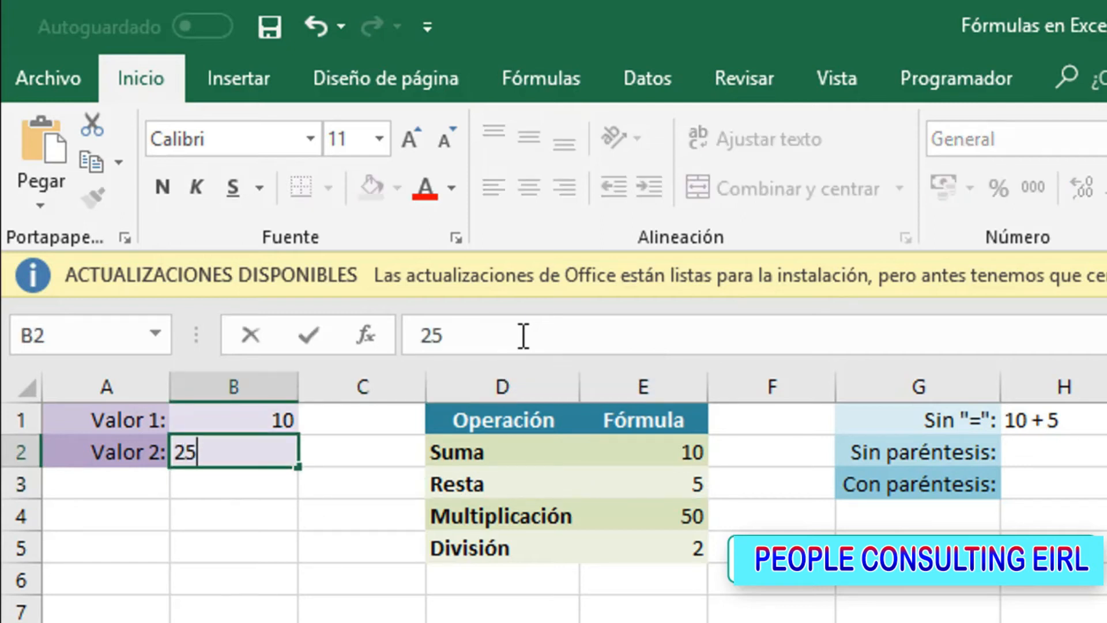
{"action": "key", "text": "Return"}
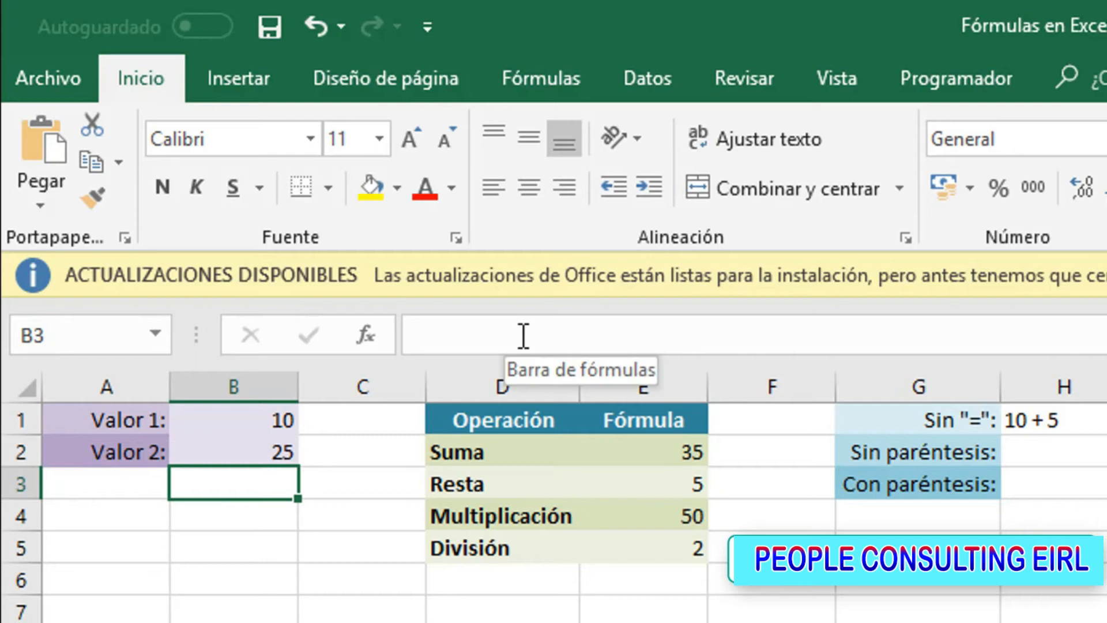
Change Valor 1 in cell B1 to 6
{"action": "key", "text": "Up"}
{"action": "key", "text": "Up"}
{"action": "type", "text": "6"}
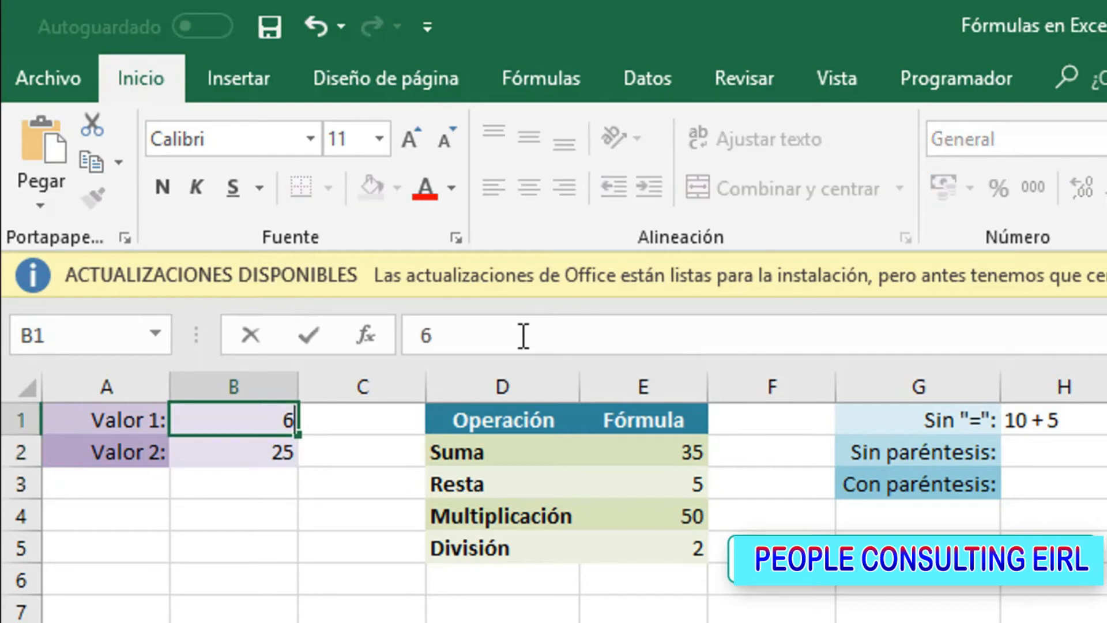
{"action": "key", "text": "Return"}
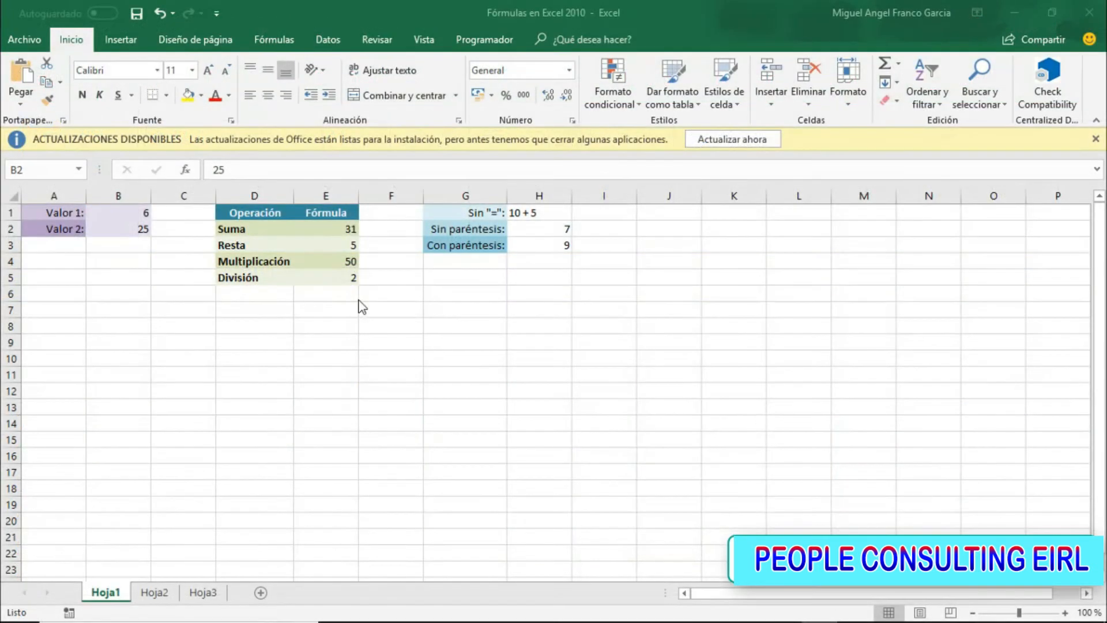
Replace the constants in the Resta formula in E3 with references to the two input values, making it =b1-b2
{"action": "left_click", "coordinate": [332, 245]}
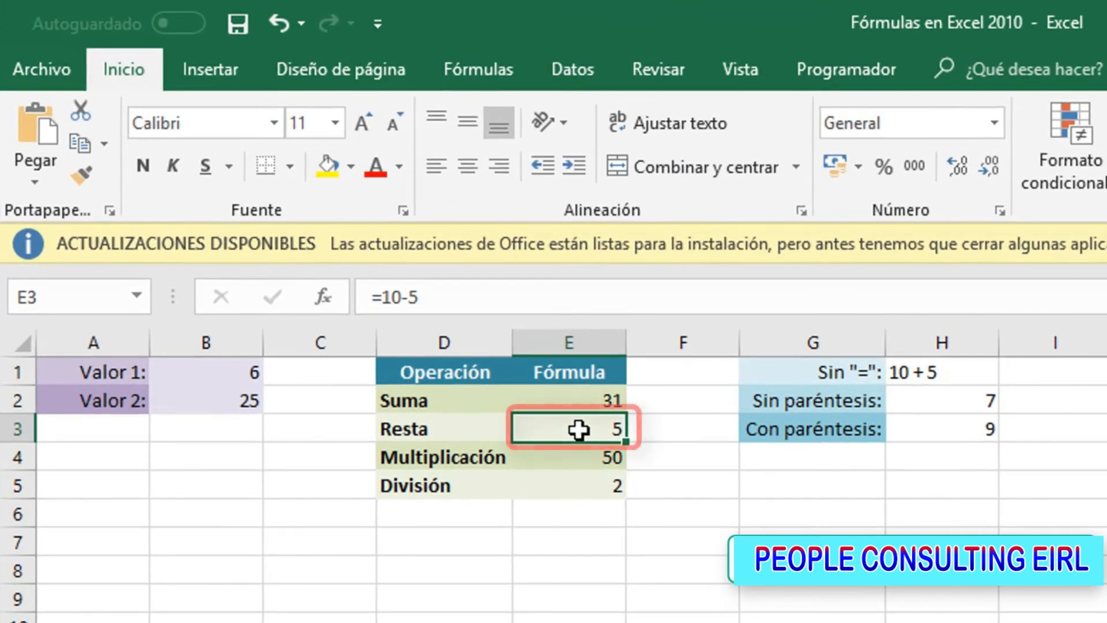
{"action": "left_click", "coordinate": [448, 298]}
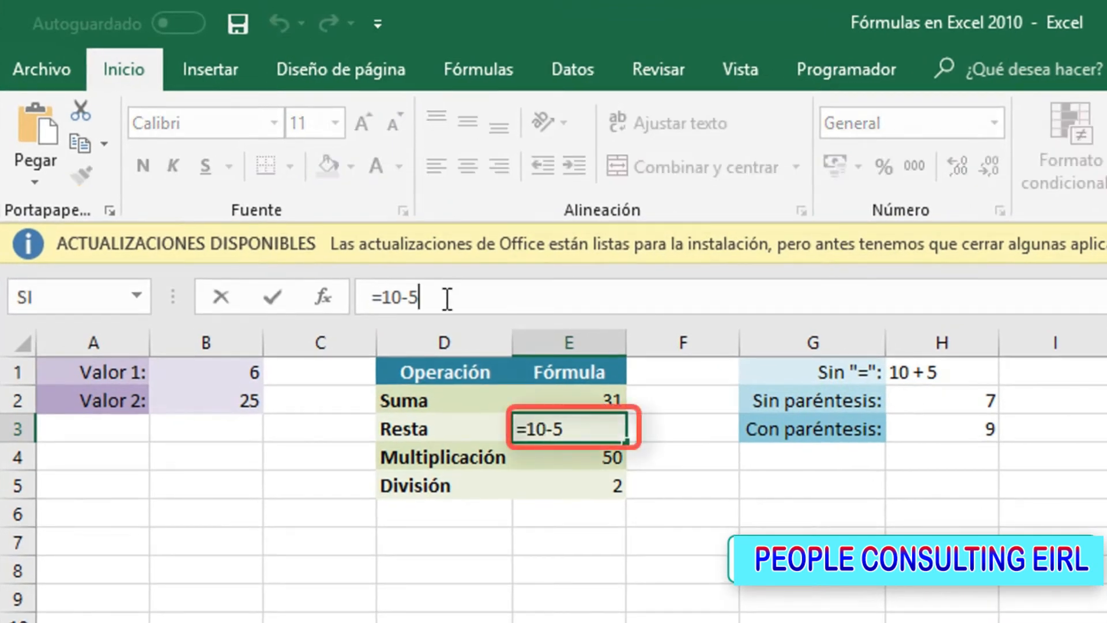
{"action": "key", "text": "BackSpace"}
{"action": "key", "text": "BackSpace"}
{"action": "key", "text": "BackSpace"}
{"action": "key", "text": "BackSpace"}
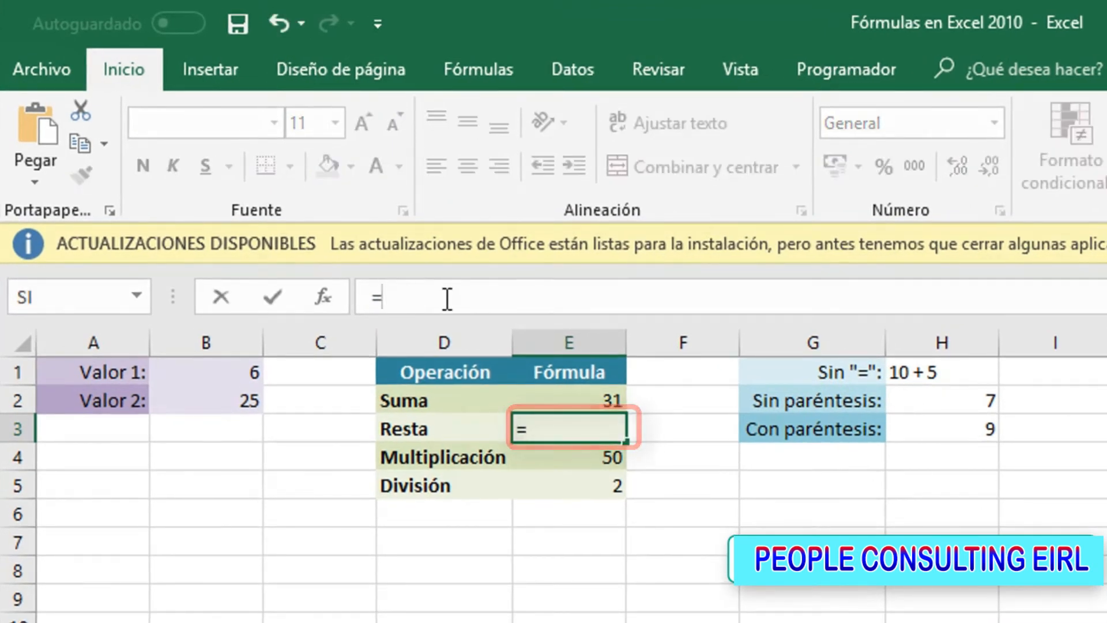
{"action": "type", "text": "b1-"}
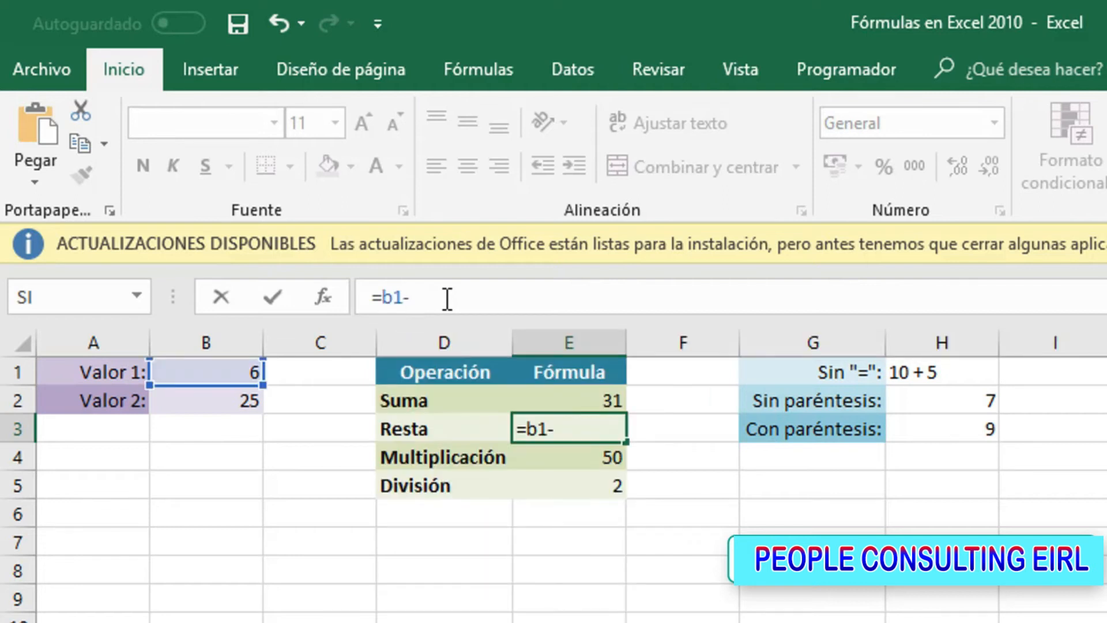
{"action": "type", "text": "b2"}
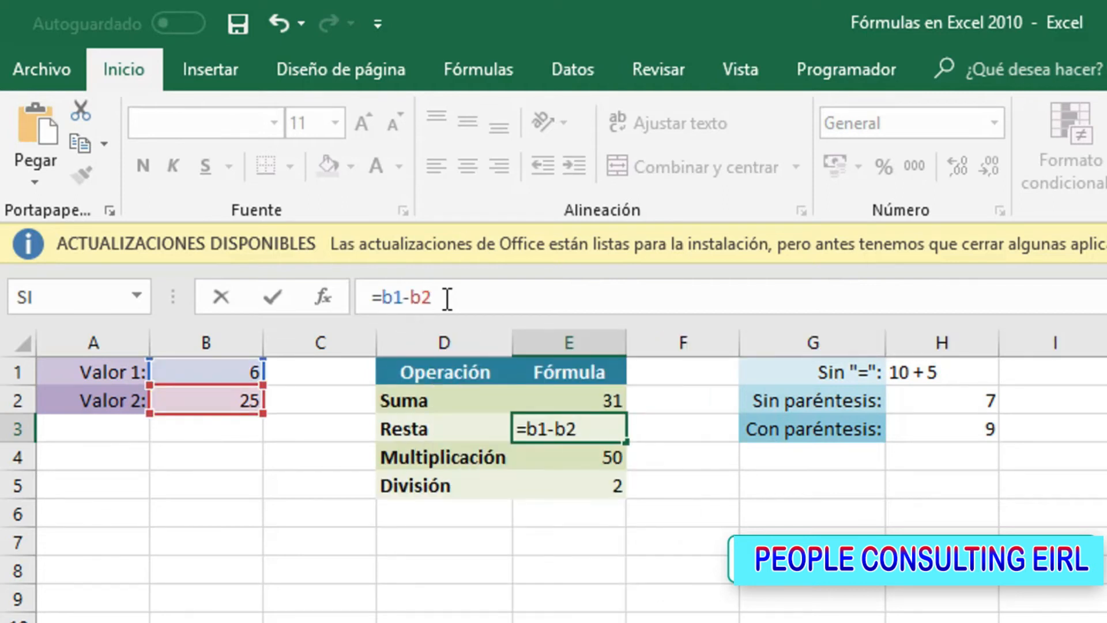
{"action": "key", "text": "Return"}
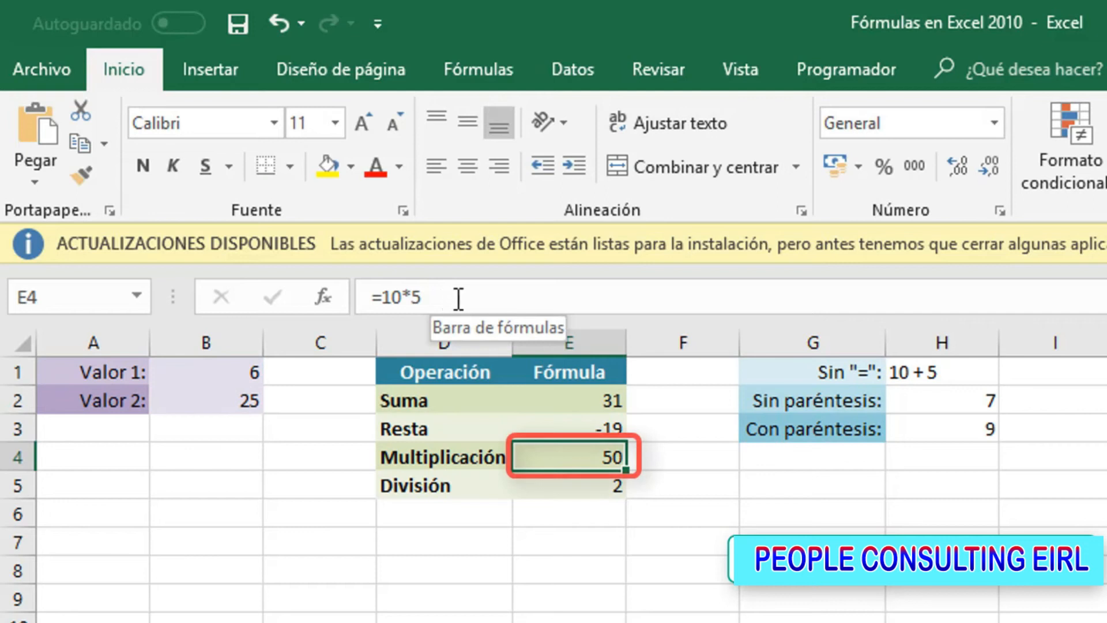
Rewrite the Multiplicación formula in E4 with cell references as =b1*b2
{"action": "left_click", "coordinate": [463, 299]}
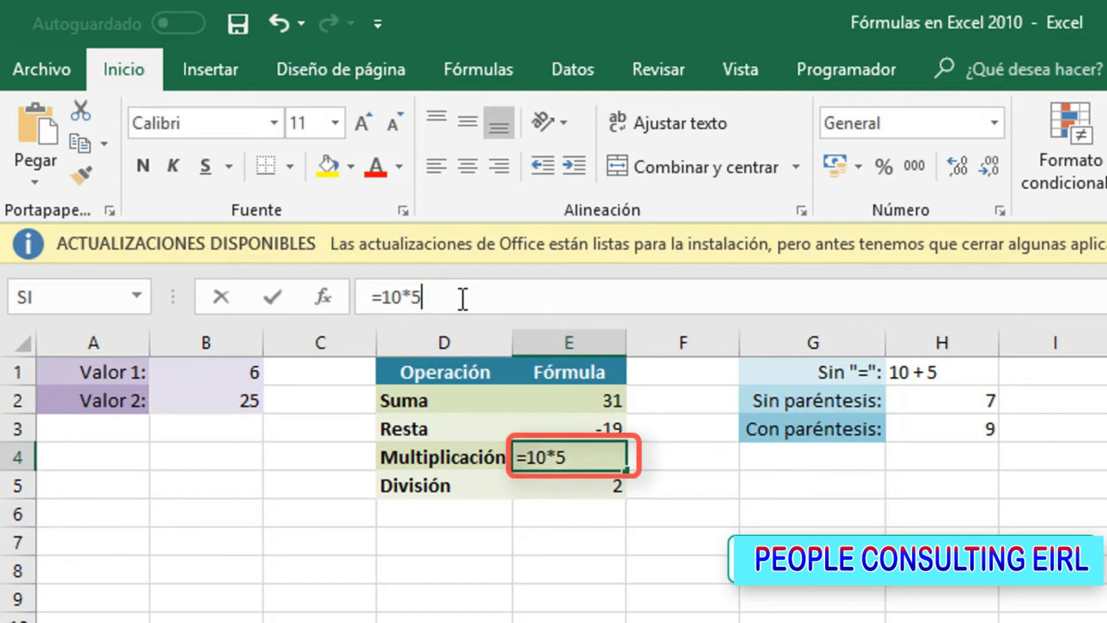
{"action": "key", "text": "BackSpace"}
{"action": "key", "text": "BackSpace"}
{"action": "key", "text": "BackSpace"}
{"action": "key", "text": "BackSpace"}
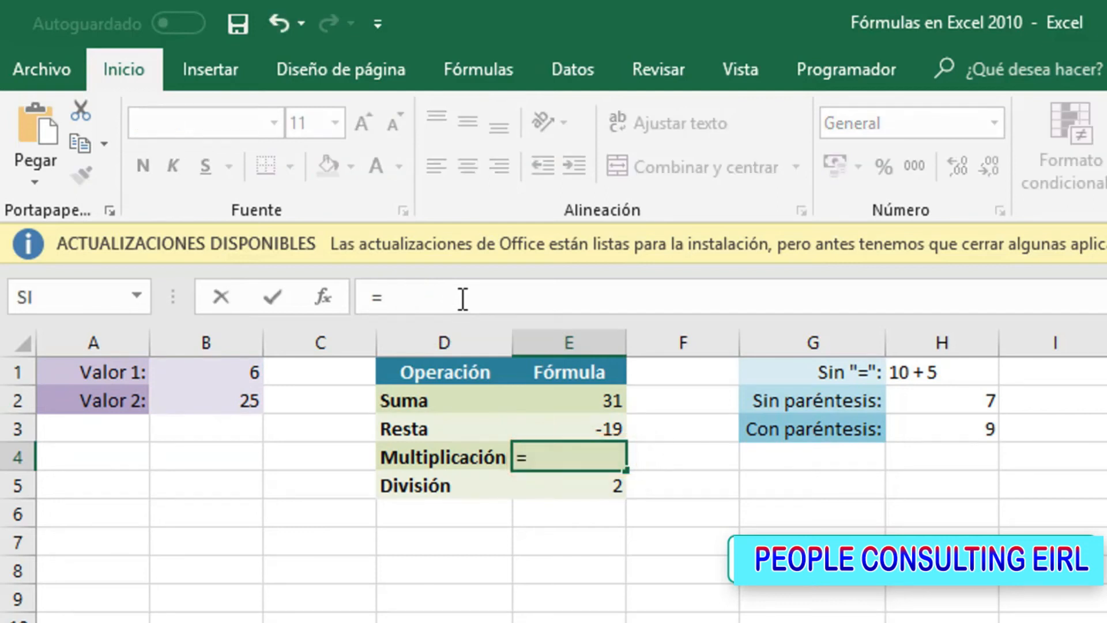
{"action": "type", "text": "b1*b2"}
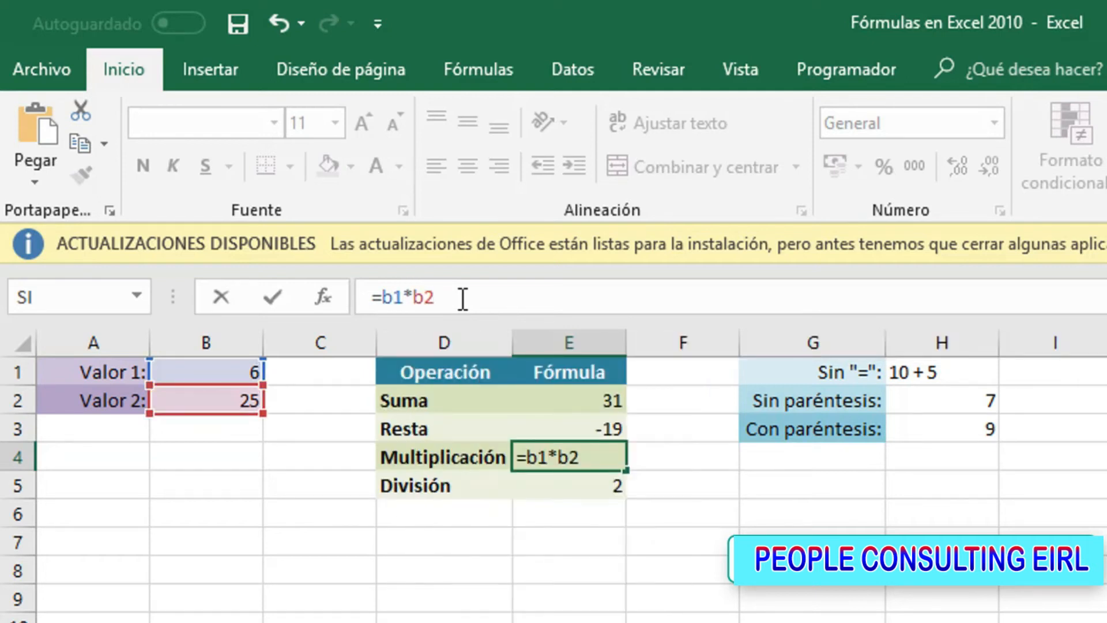
{"action": "key", "text": "Return"}
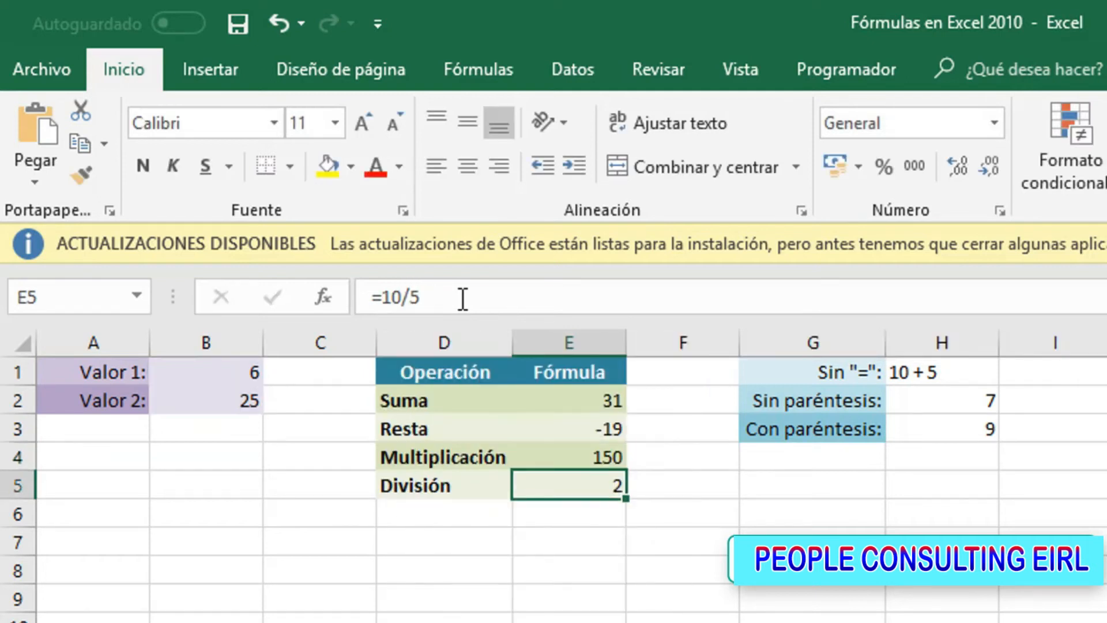
Rewrite the División formula in E5 with cell references as =b1/b2
{"action": "left_click", "coordinate": [462, 298]}
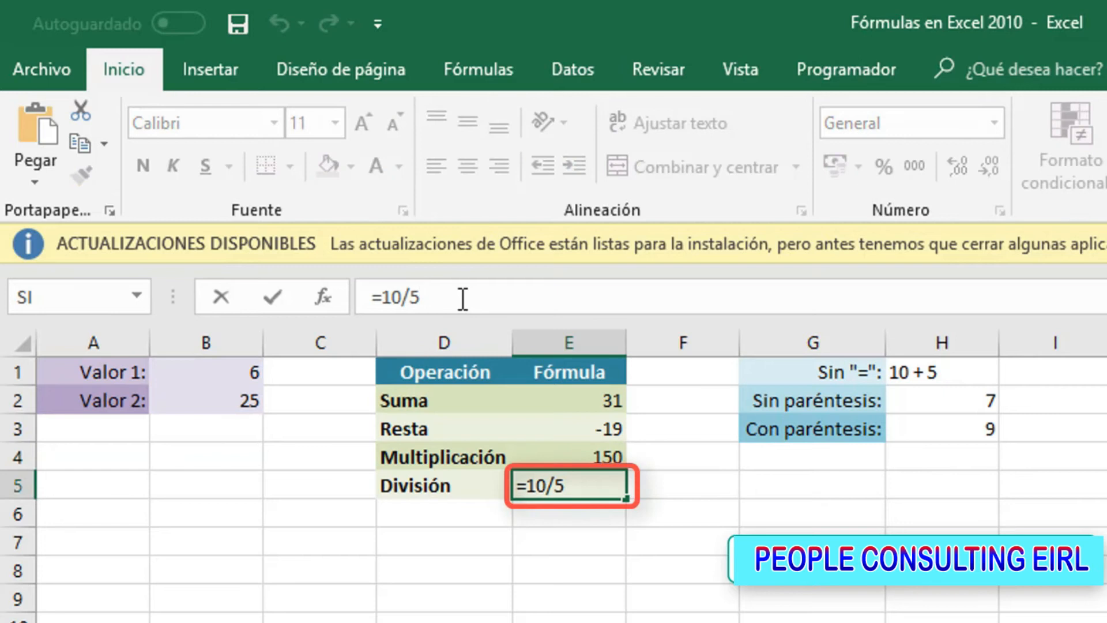
{"action": "key", "text": "BackSpace"}
{"action": "key", "text": "BackSpace"}
{"action": "key", "text": "BackSpace"}
{"action": "key", "text": "BackSpace"}
{"action": "type", "text": "b1"}
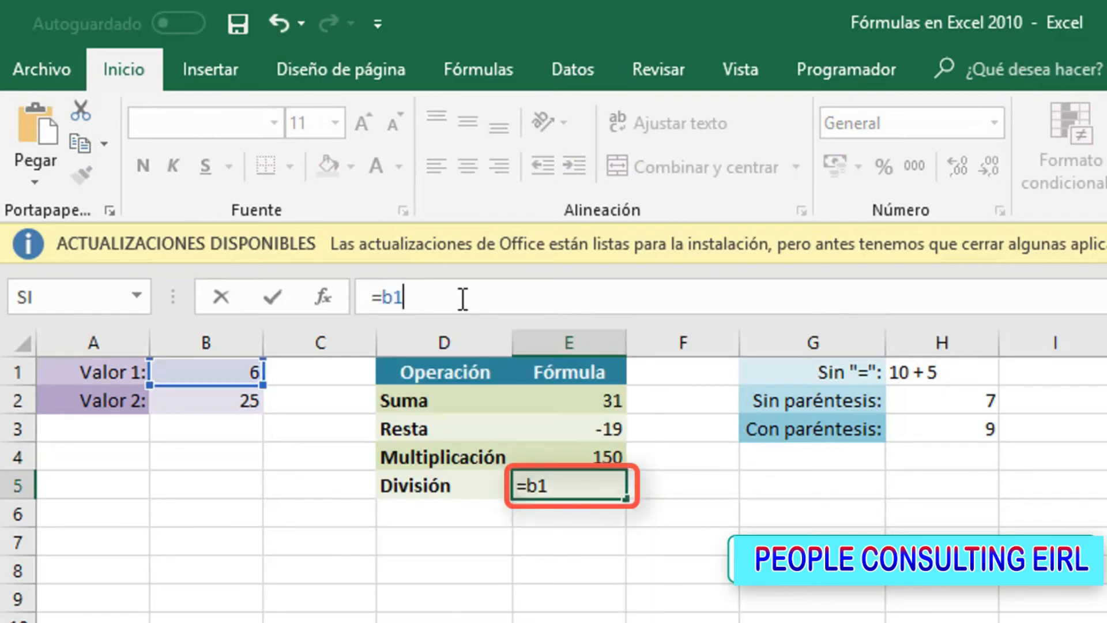
{"action": "type", "text": "/b2"}
{"action": "key", "text": "Return"}
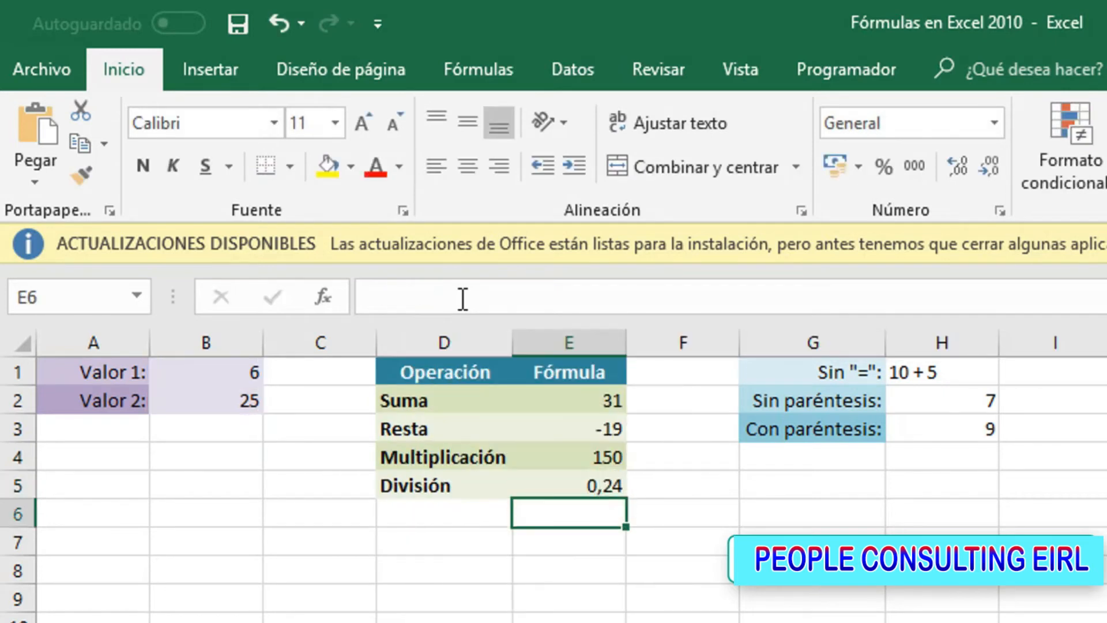
{"action": "key", "text": "Up"}
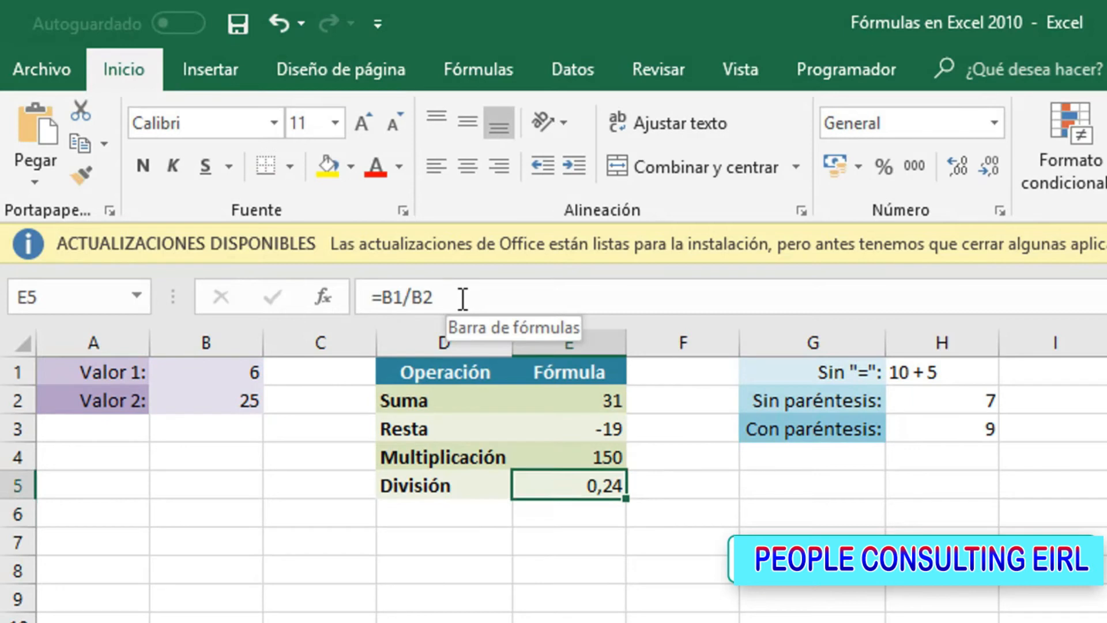
{"action": "left_click", "coordinate": [564, 600]}
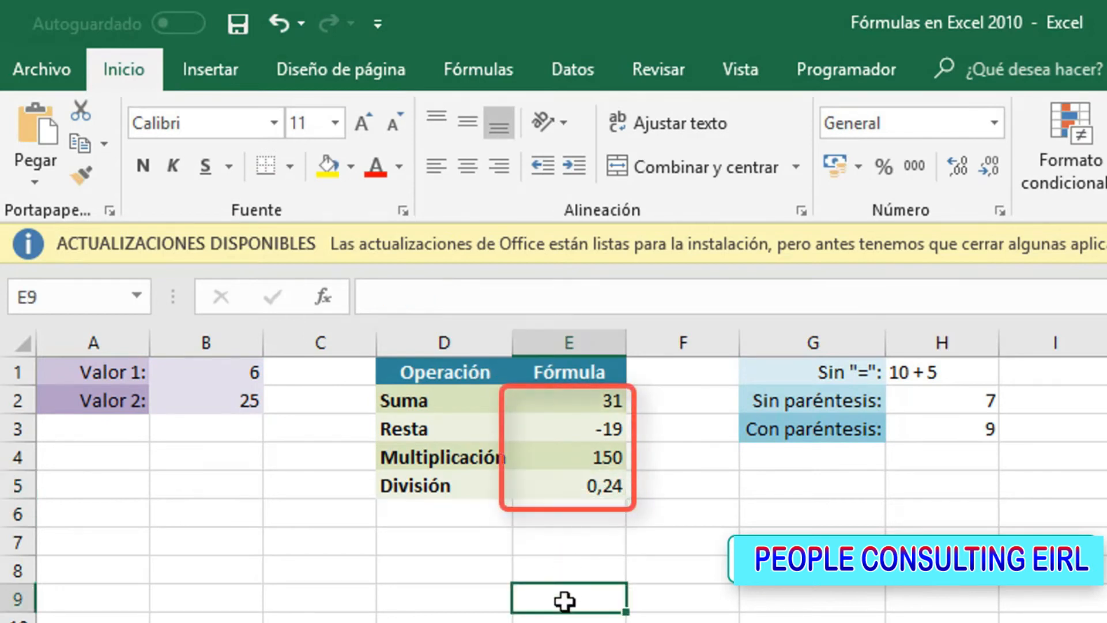
{"action": "left_click_drag", "start_coordinate": [223, 368], "coordinate": [221, 398]}
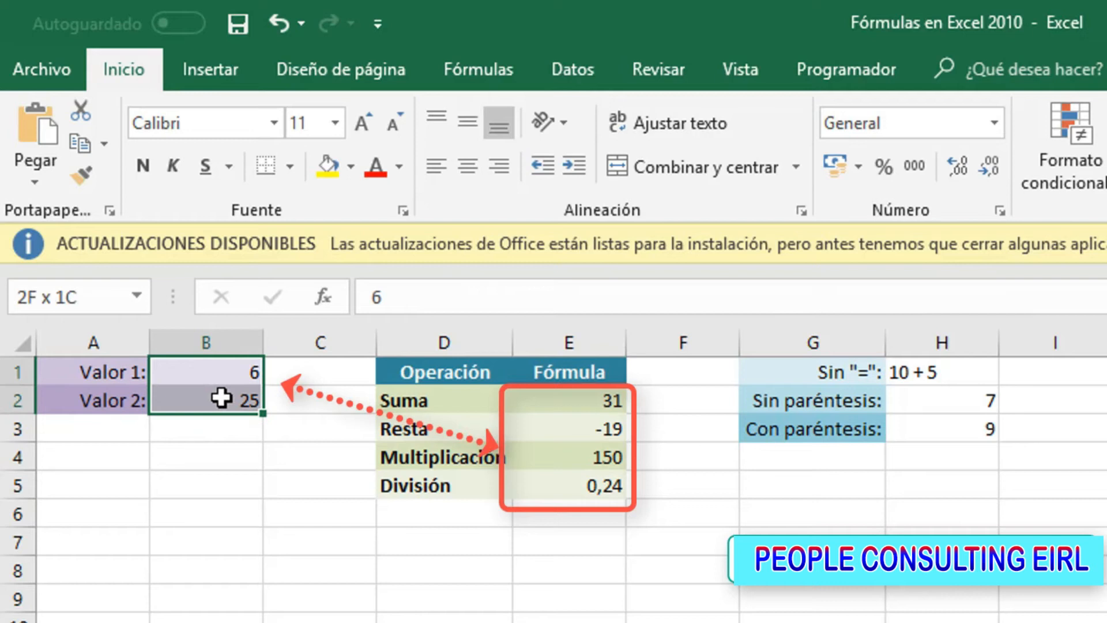
{"action": "left_click", "coordinate": [223, 488]}
Set Valor 1 in cell B1 to 15 and Valor 2 in cell B2 to 5
{"action": "left_click", "coordinate": [212, 368]}
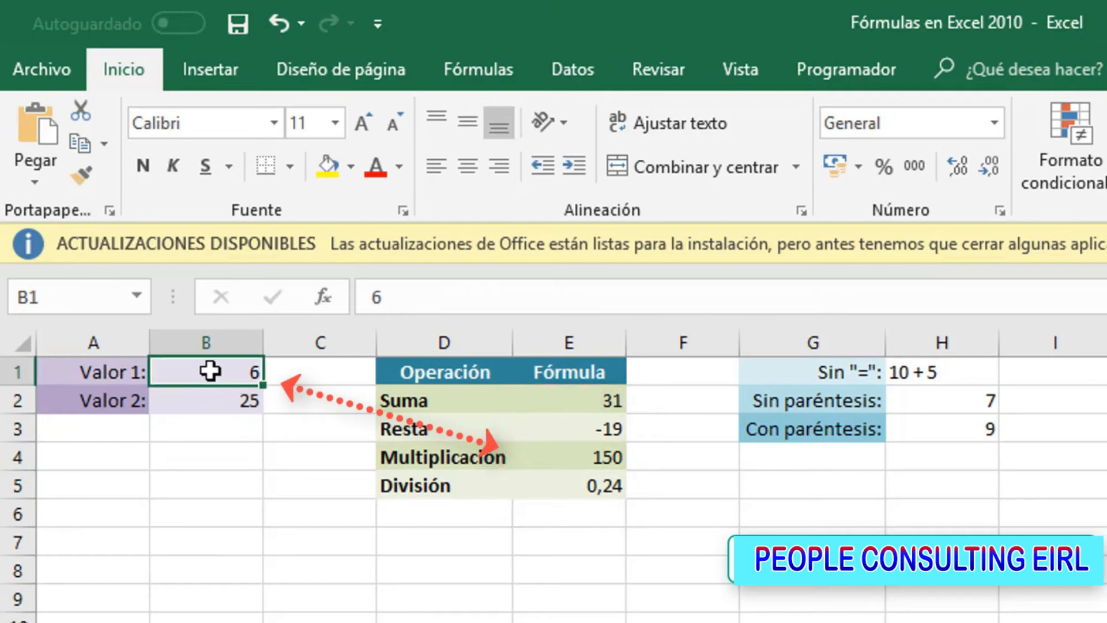
{"action": "type", "text": "15"}
{"action": "key", "text": "Return"}
{"action": "type", "text": "5"}
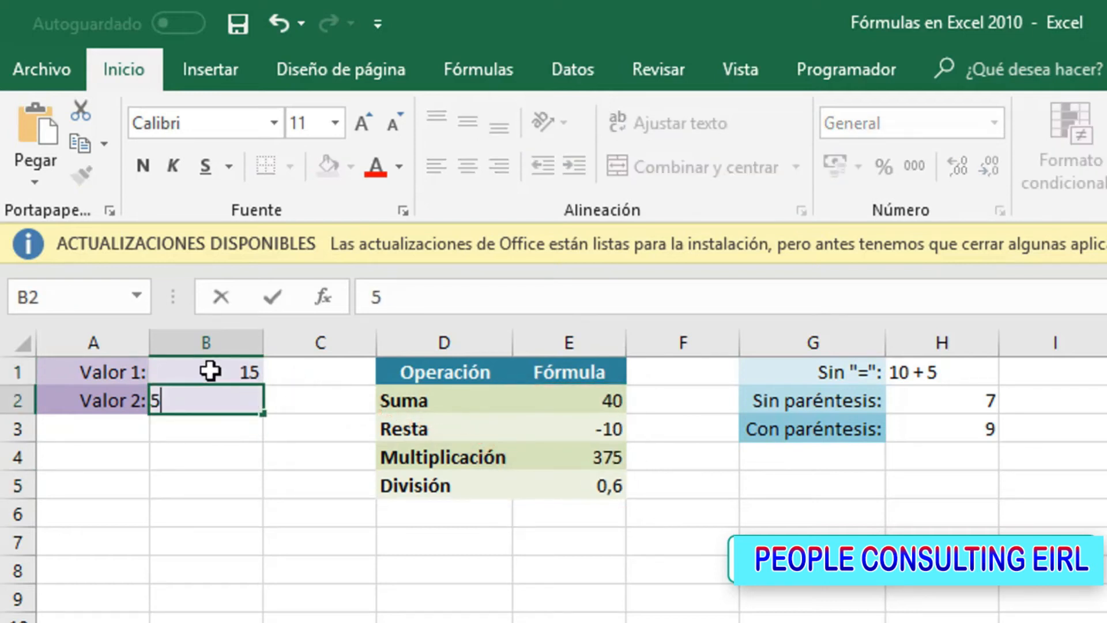
{"action": "key", "text": "Return"}
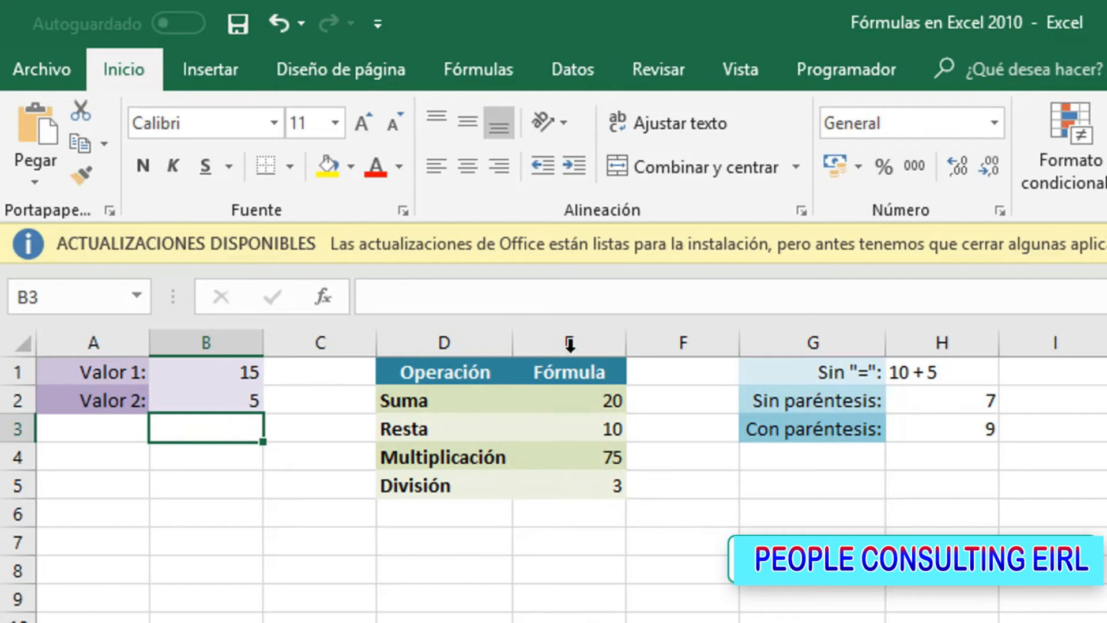
{"action": "left_click", "coordinate": [547, 394]}
{"action": "left_click_drag", "start_coordinate": [547, 394], "coordinate": [539, 485]}
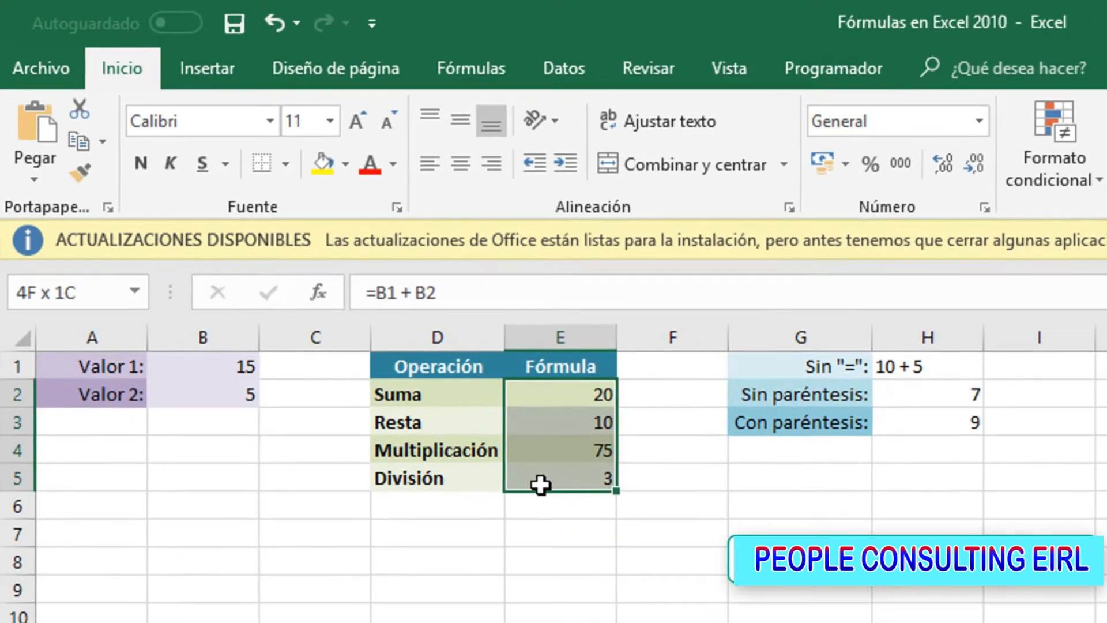
{"action": "left_click", "coordinate": [386, 435]}
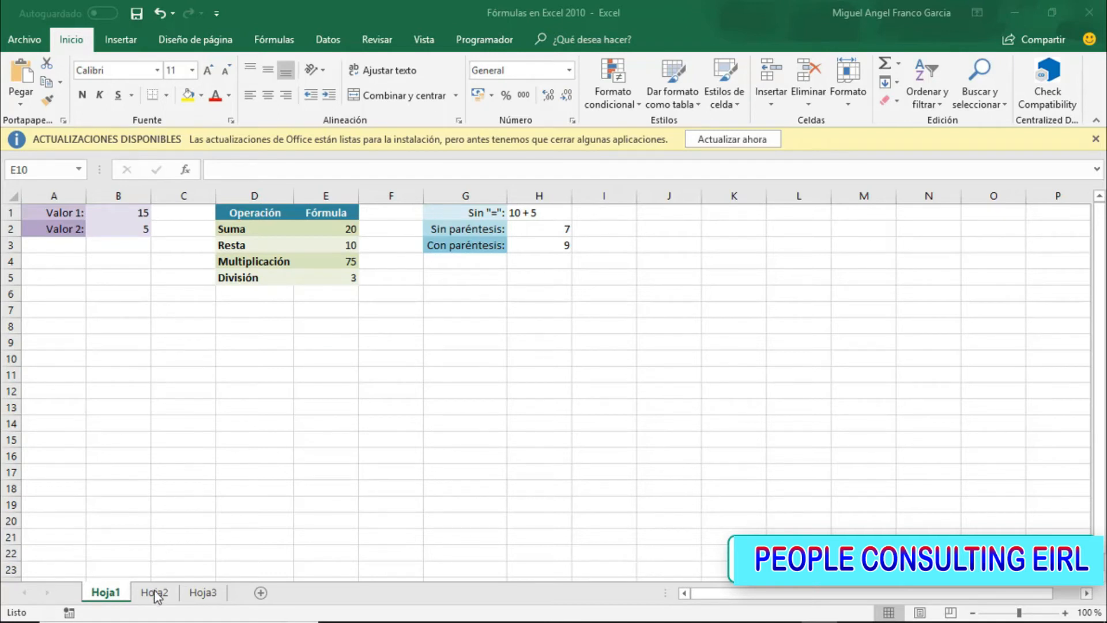
On the Hoja2 sheet, enter the formula =a2+b2+c2 in cell D2 under Total to add the first row's three values
{"action": "left_click", "coordinate": [154, 592]}
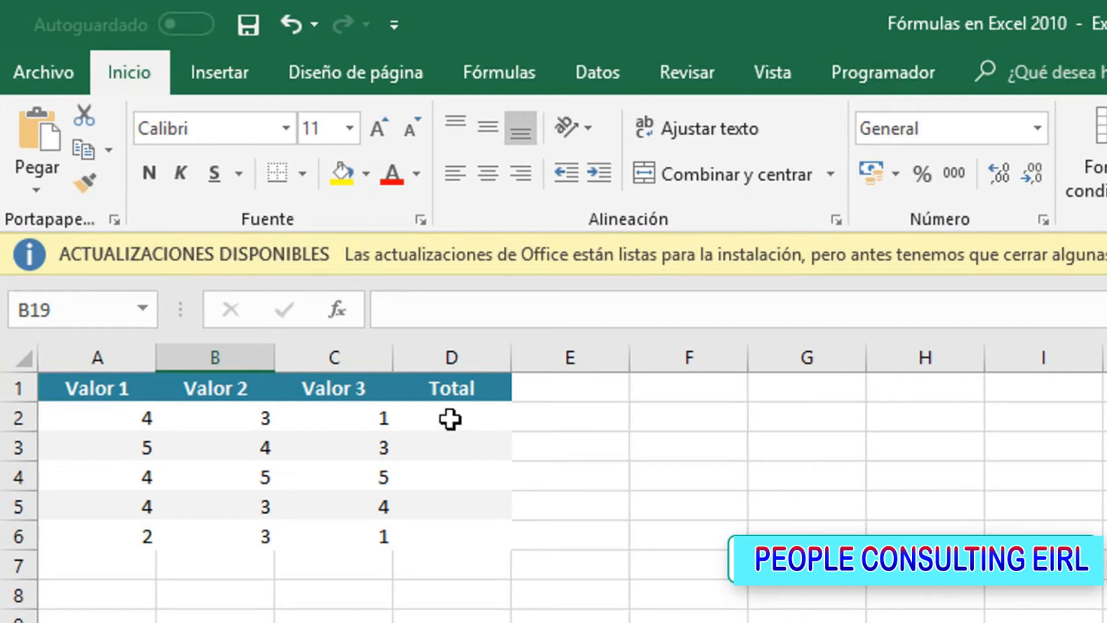
{"action": "left_click", "coordinate": [350, 323]}
{"action": "left_click_drag", "start_coordinate": [130, 417], "coordinate": [335, 408]}
{"action": "left_click", "coordinate": [447, 413]}
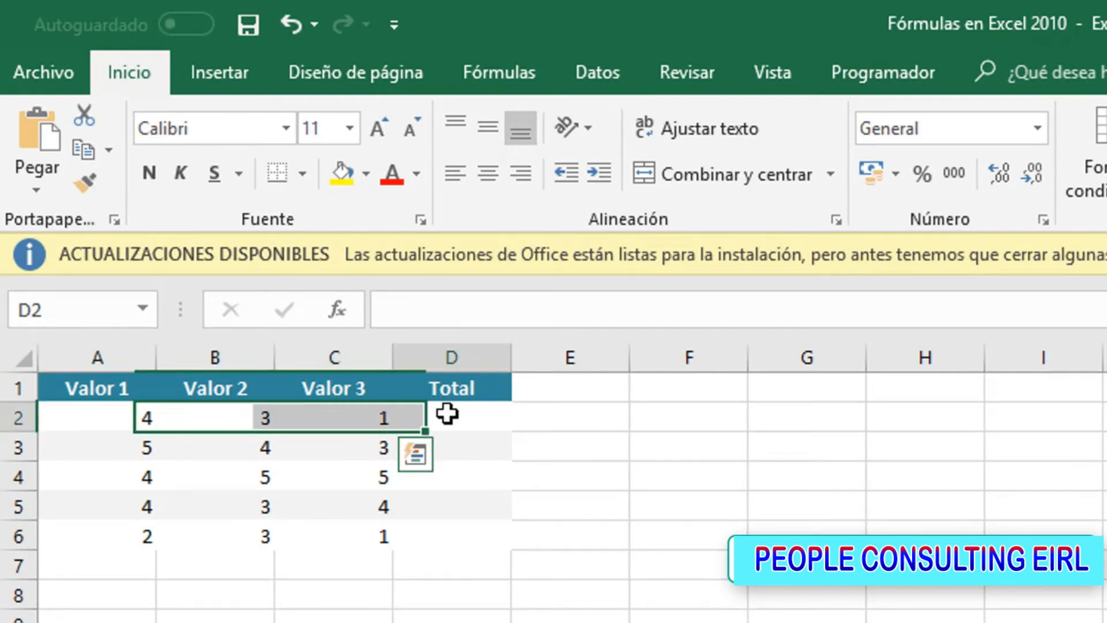
{"action": "type", "text": "="}
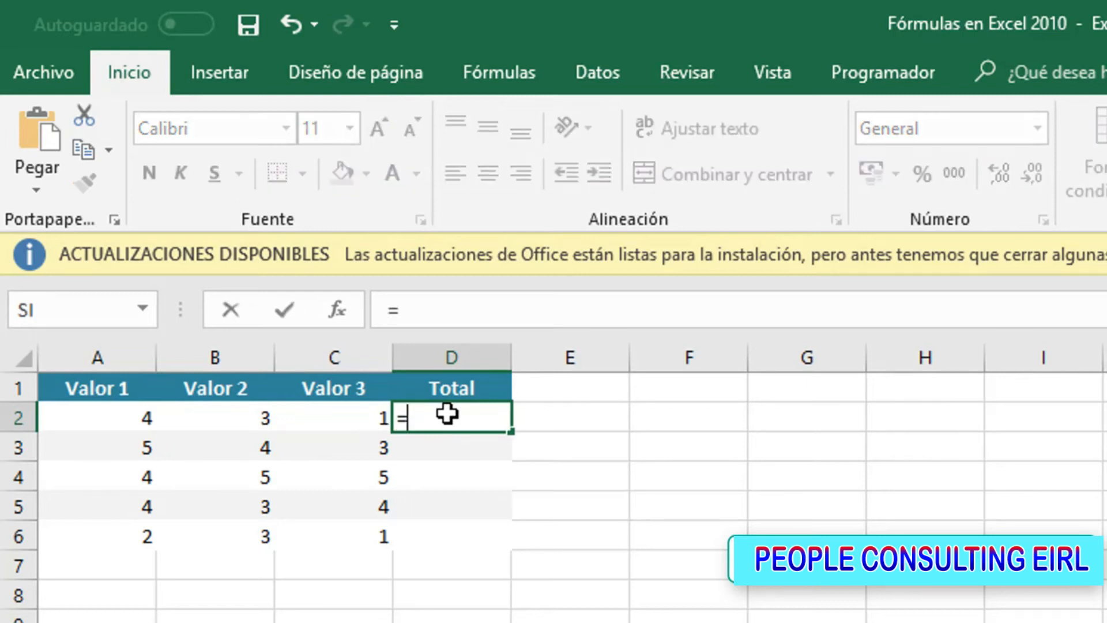
{"action": "type", "text": "a2+b"}
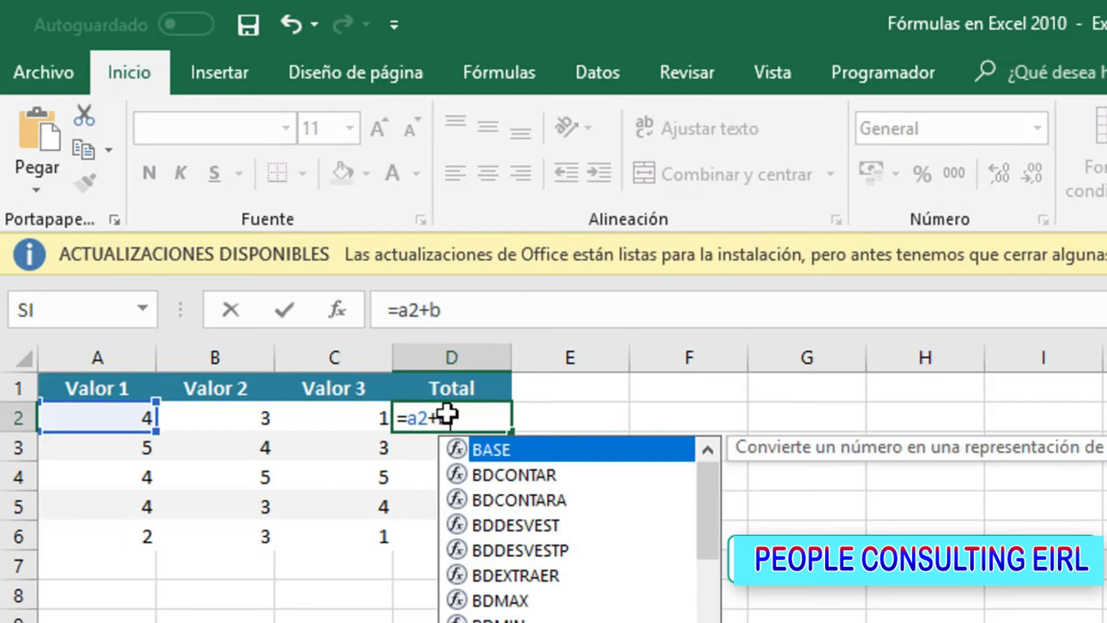
{"action": "type", "text": "2+c2"}
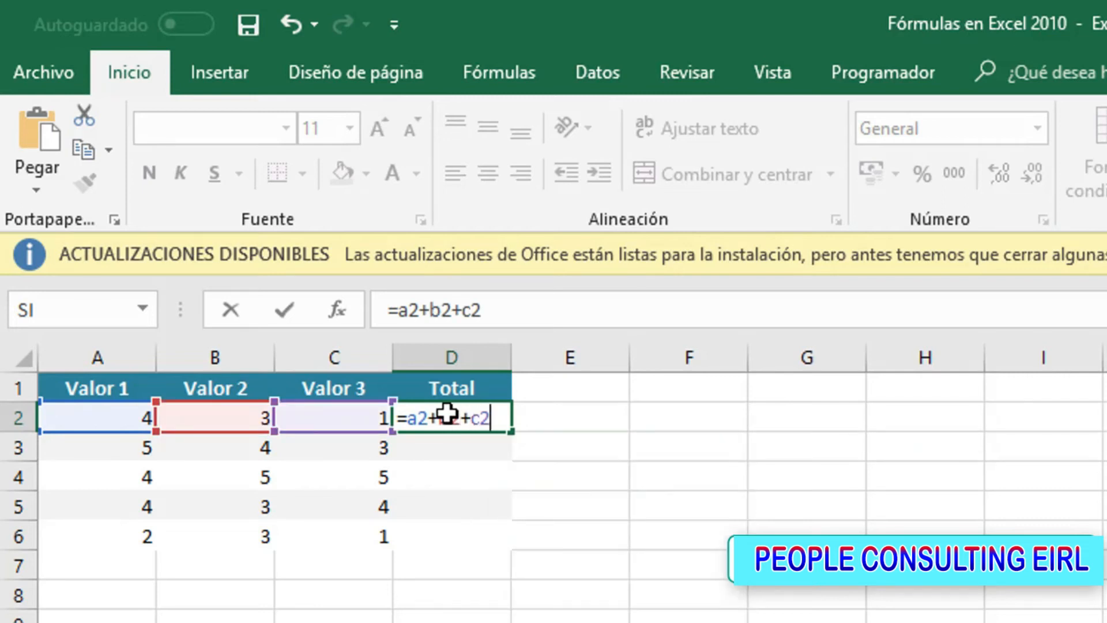
{"action": "key", "text": "Return"}
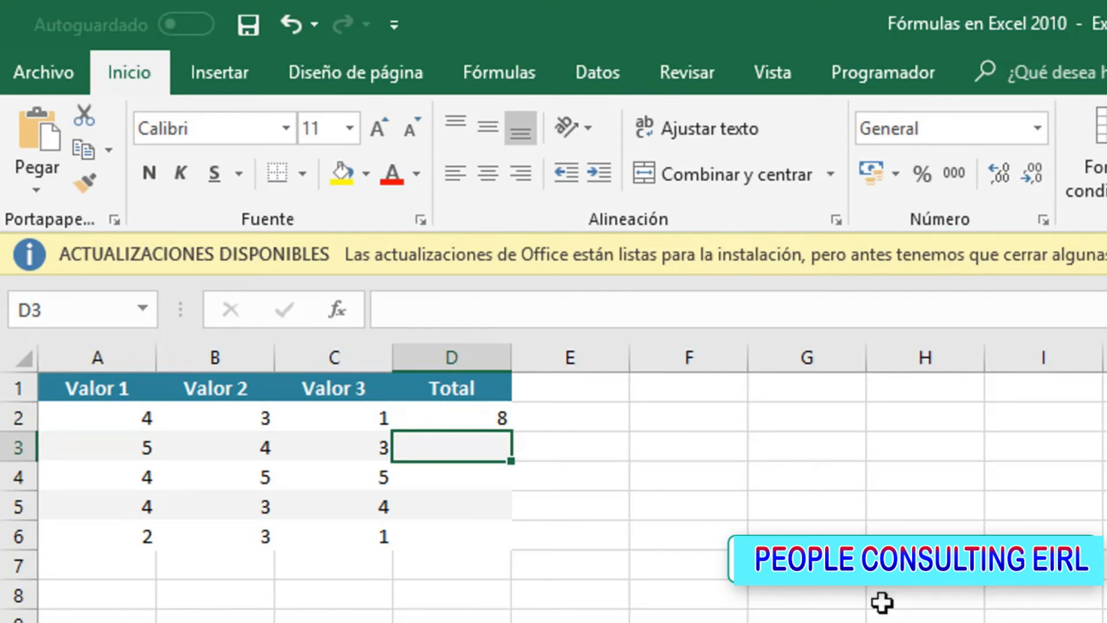
Enter the formula =A3+B3+C3 in cell D3 to total the second row of values, picking the references from the sheet
{"action": "type", "text": "="}
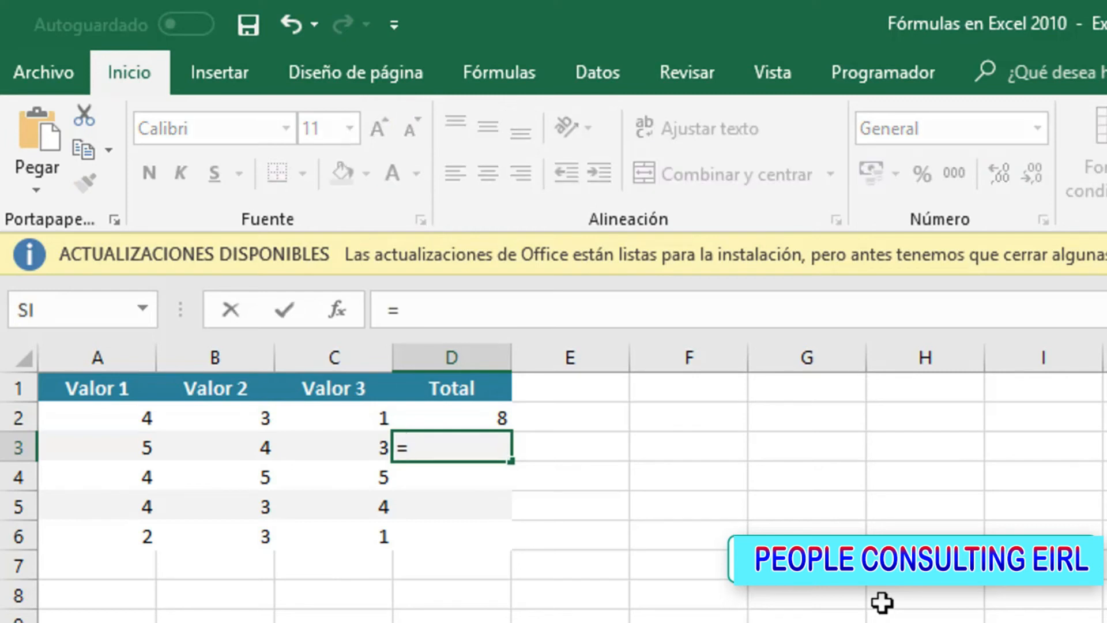
{"action": "key", "text": "Left"}
{"action": "key", "text": "Left"}
{"action": "key", "text": "Left"}
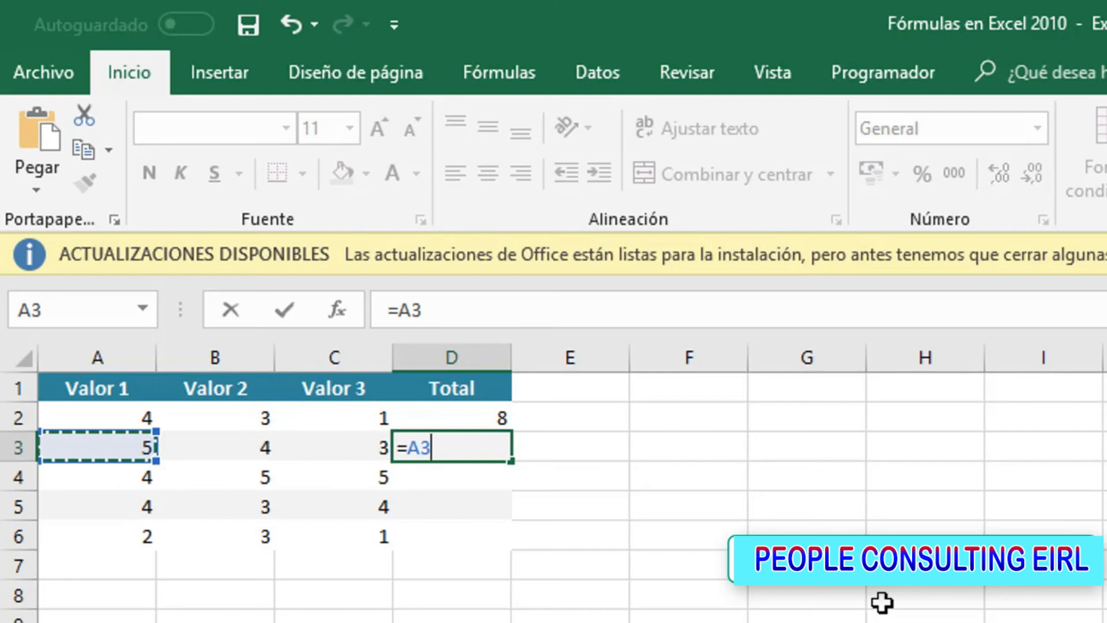
{"action": "type", "text": "+"}
{"action": "key", "text": "Left"}
{"action": "key", "text": "Left"}
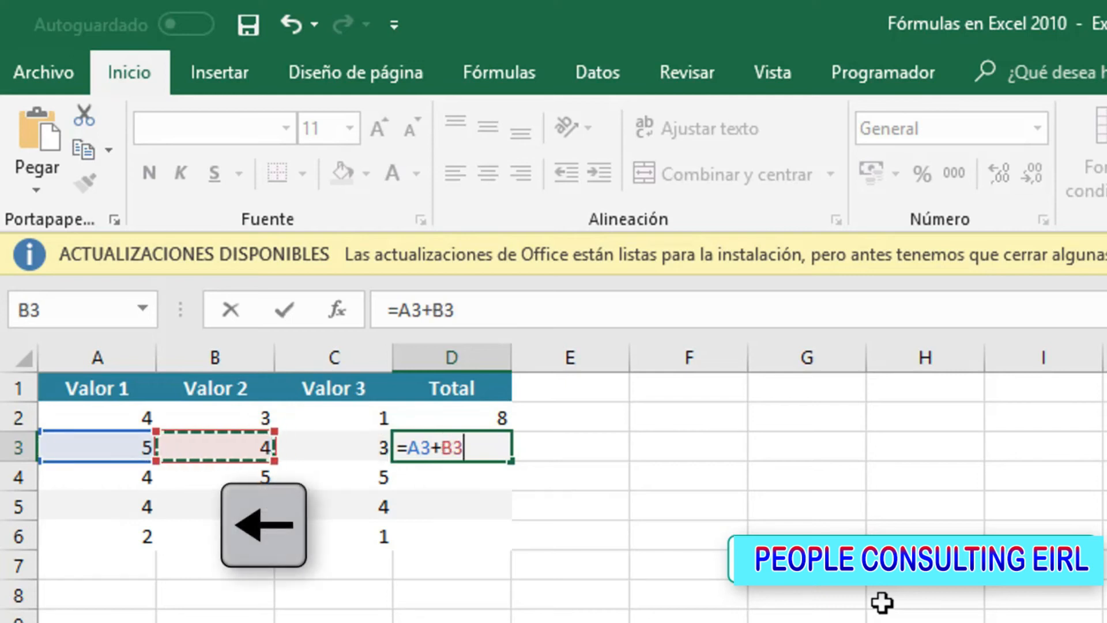
{"action": "type", "text": "+"}
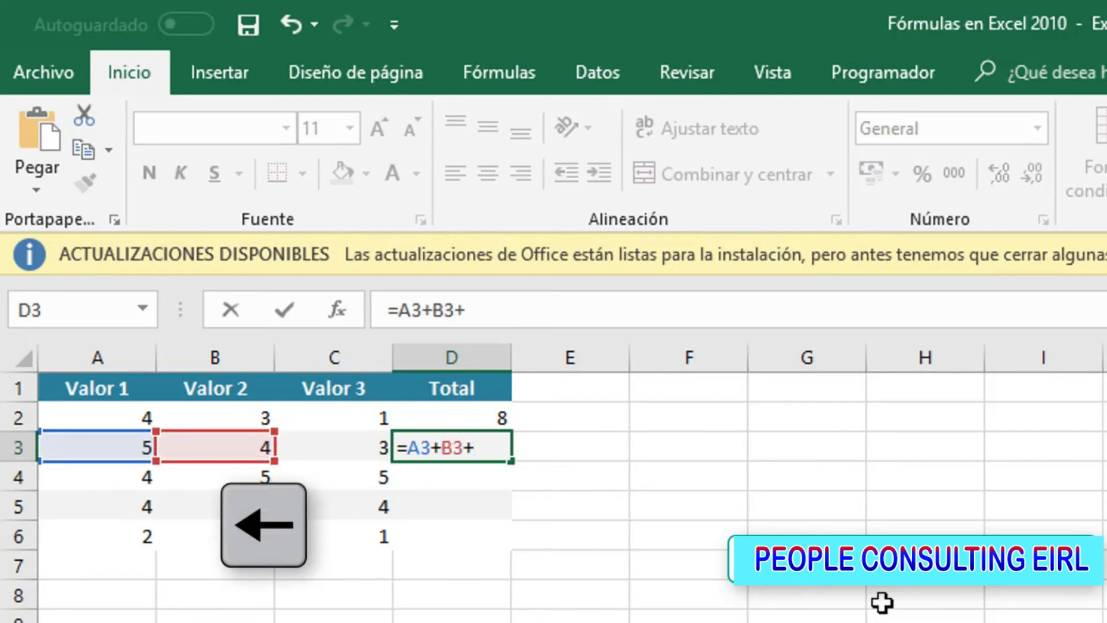
{"action": "key", "text": "Left"}
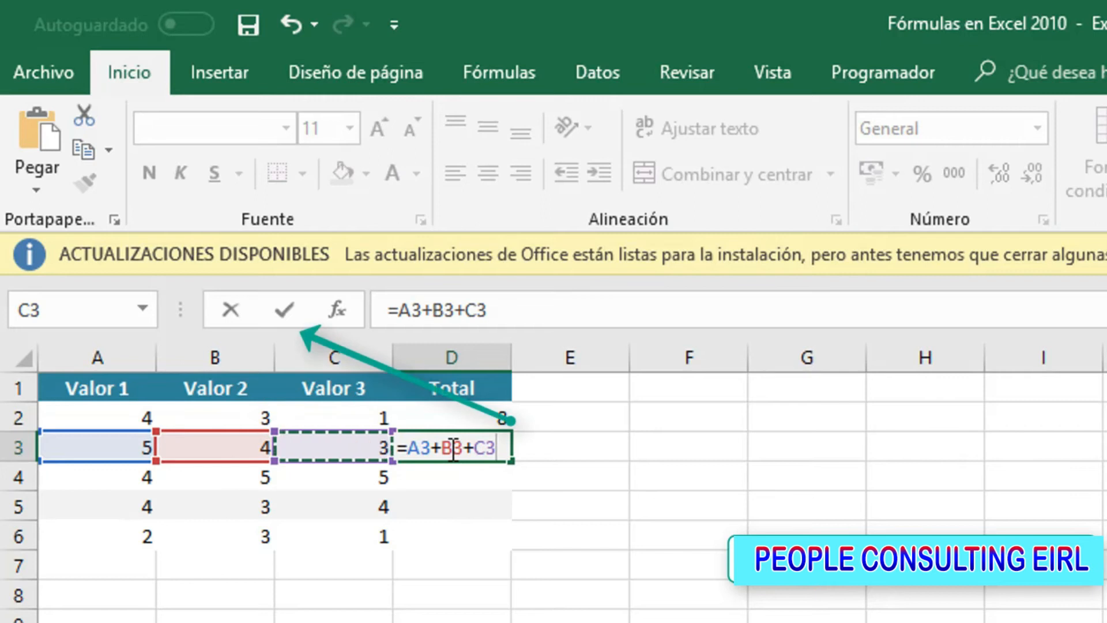
{"action": "left_click", "coordinate": [285, 314]}
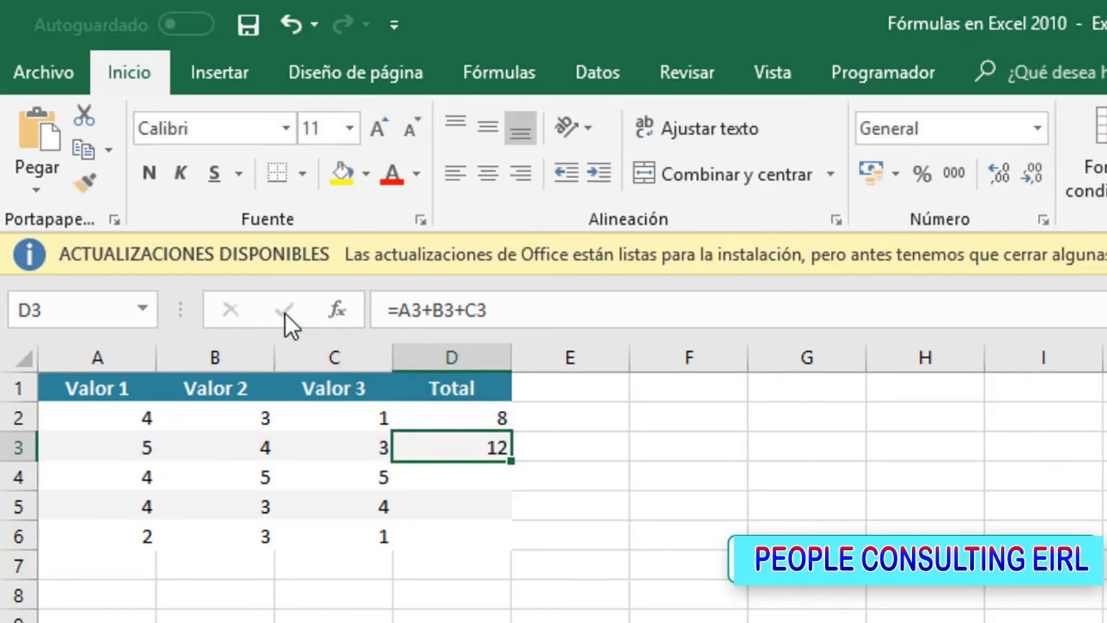
Enter the formula =A4+B4+C4 in cell D4 to total that row's three values
{"action": "key", "text": "Down"}
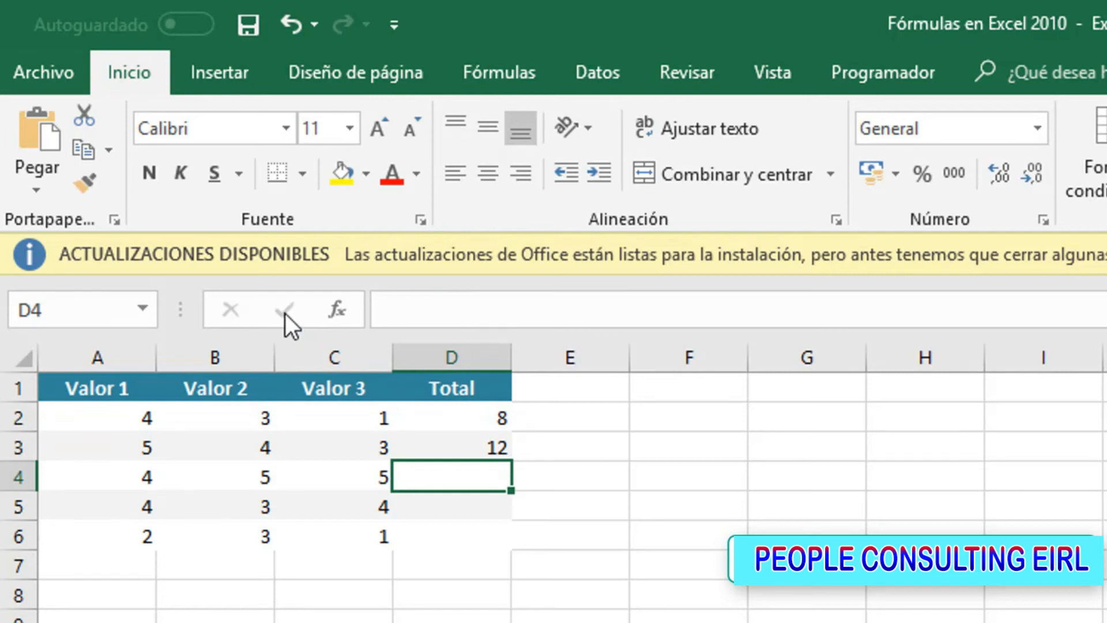
{"action": "type", "text": "="}
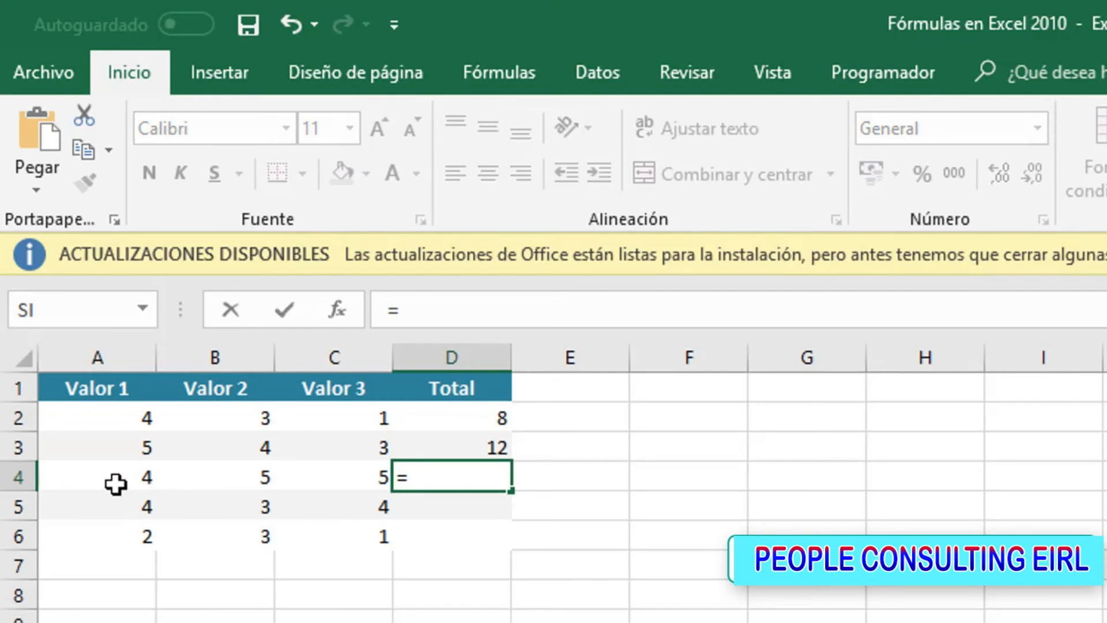
{"action": "left_click", "coordinate": [89, 479]}
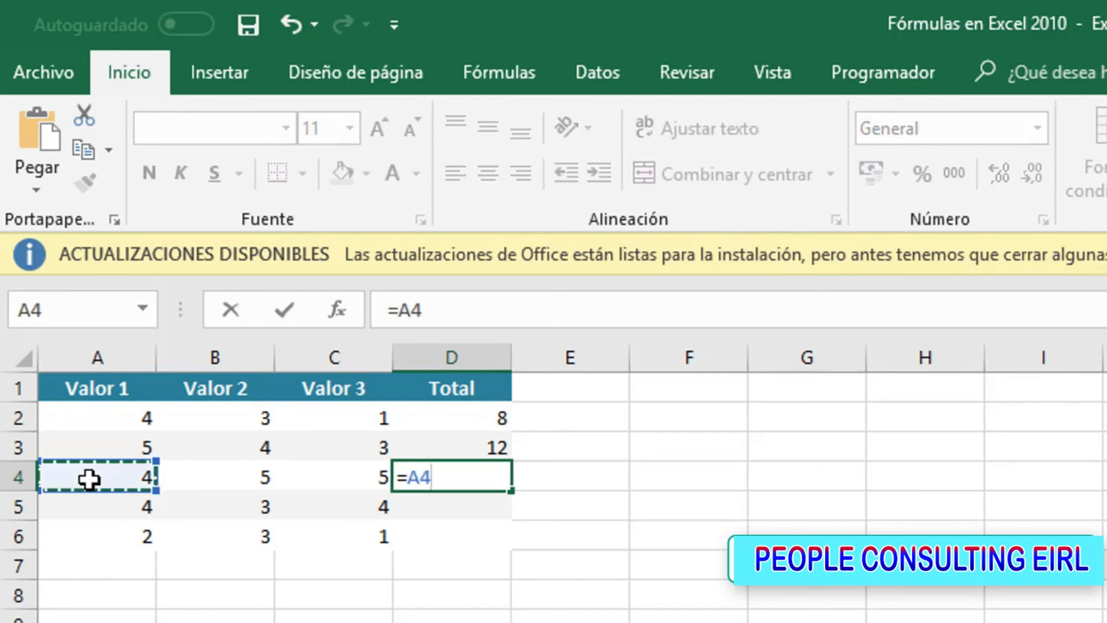
{"action": "type", "text": "+"}
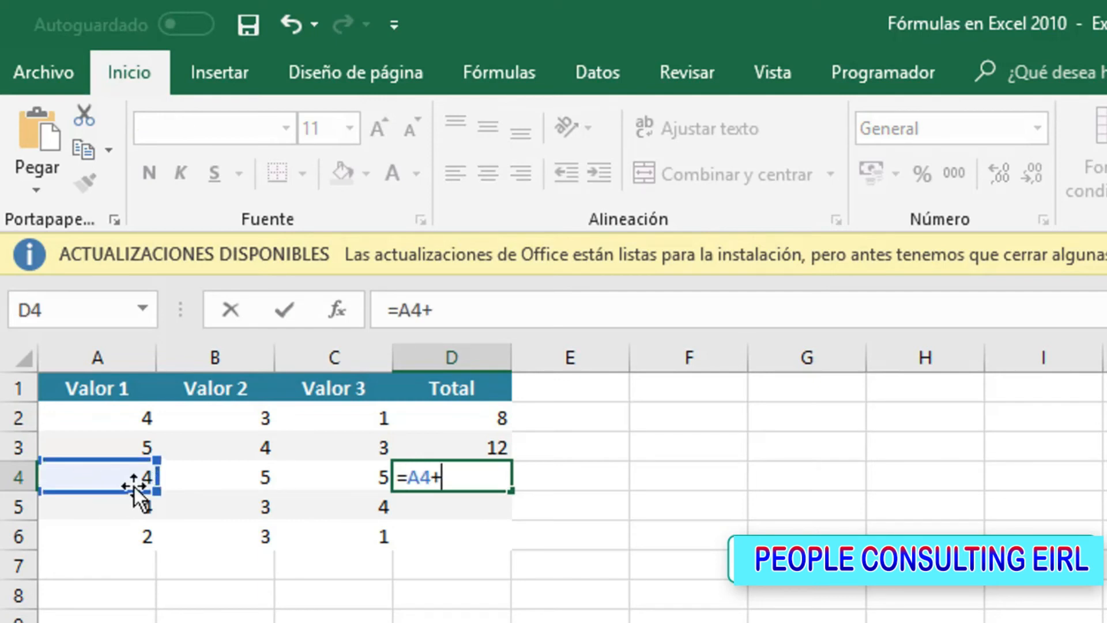
{"action": "left_click", "coordinate": [206, 477]}
{"action": "type", "text": "+"}
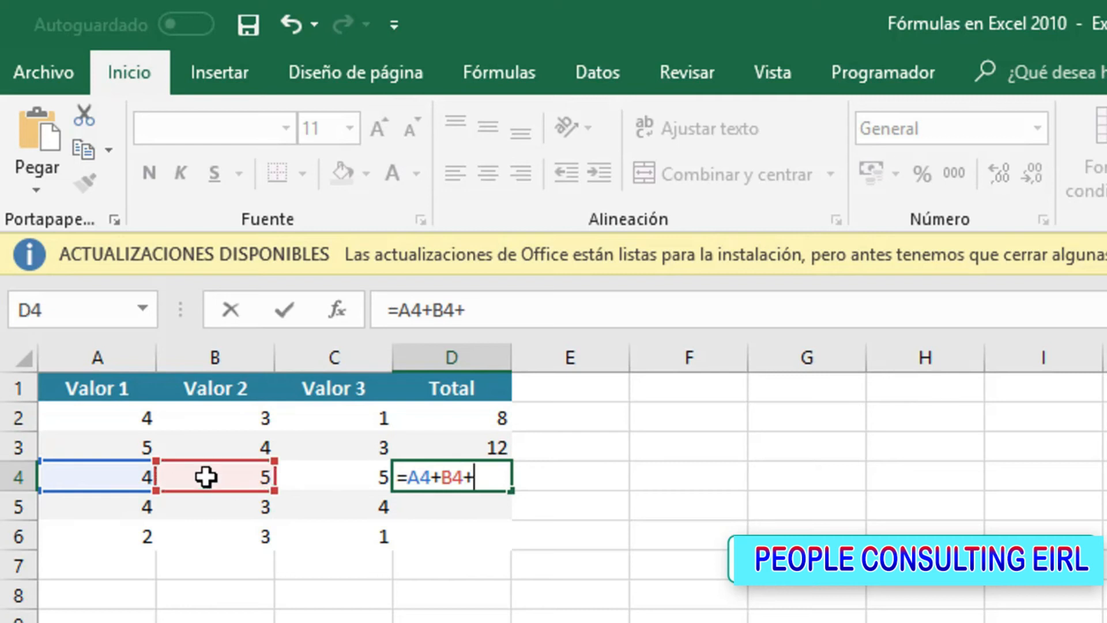
{"action": "left_click", "coordinate": [322, 481]}
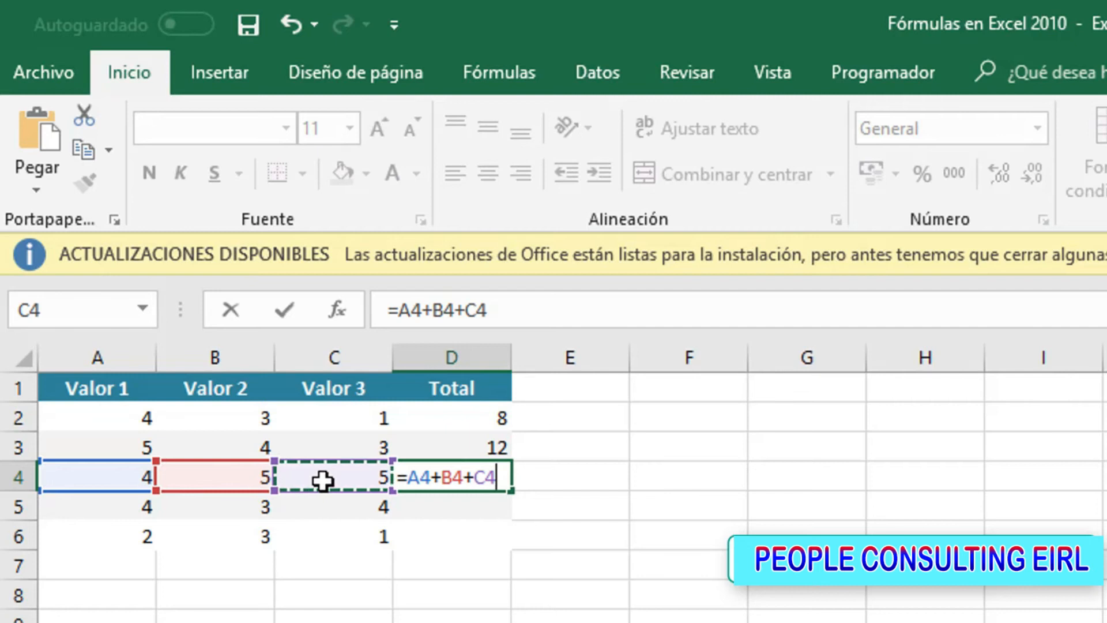
{"action": "key", "text": "Return"}
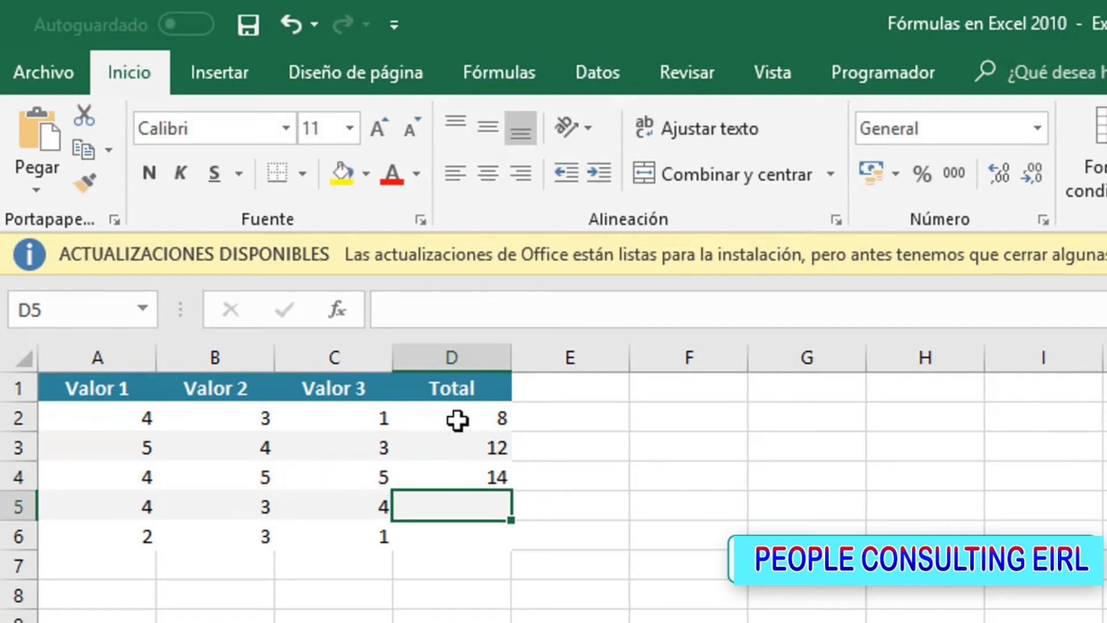
Enter the formula =SUMA(A5;B5;C5) in cell D5 to total that row with the SUMA function
{"action": "left_click_drag", "start_coordinate": [440, 411], "coordinate": [442, 477]}
{"action": "left_click_drag", "start_coordinate": [246, 265], "coordinate": [246, 267]}
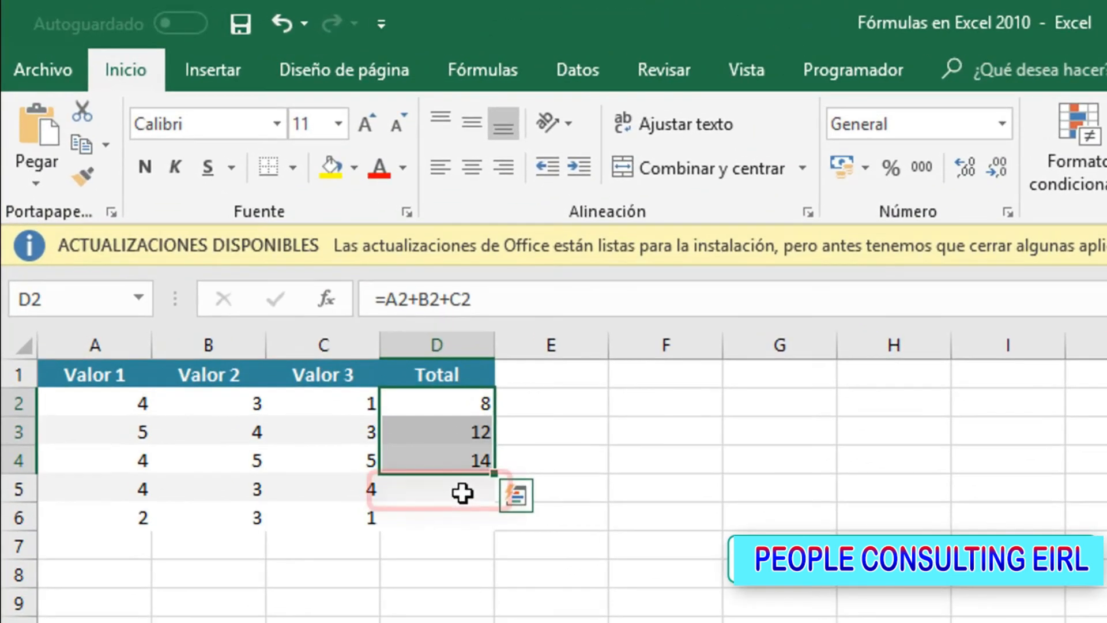
{"action": "left_click", "coordinate": [290, 305]}
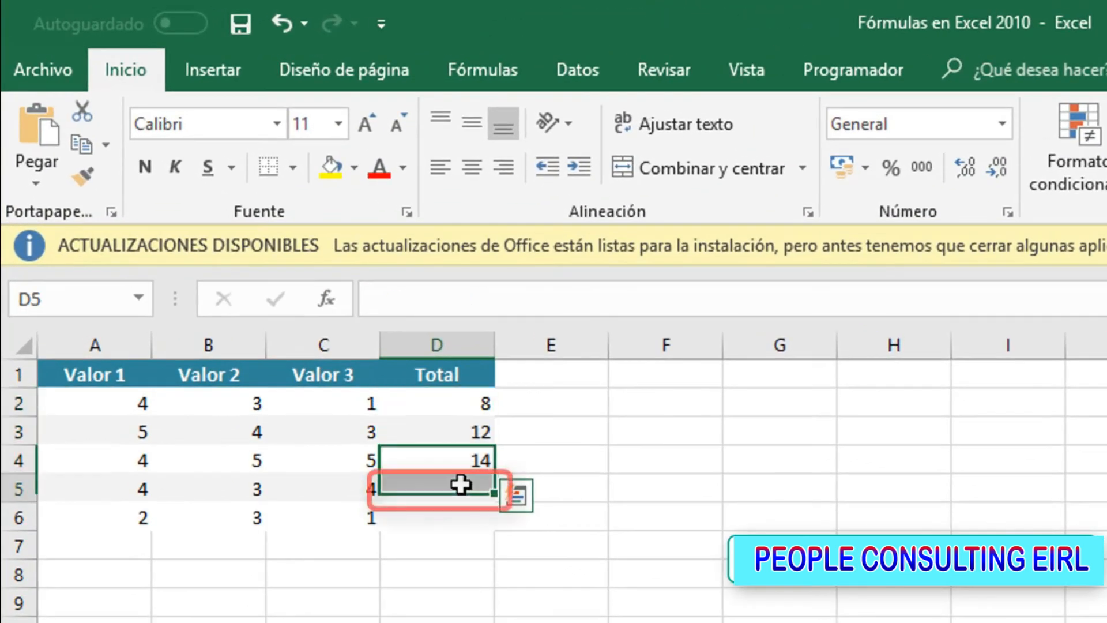
{"action": "double_click", "coordinate": [461, 484]}
{"action": "type", "text": "=SU"}
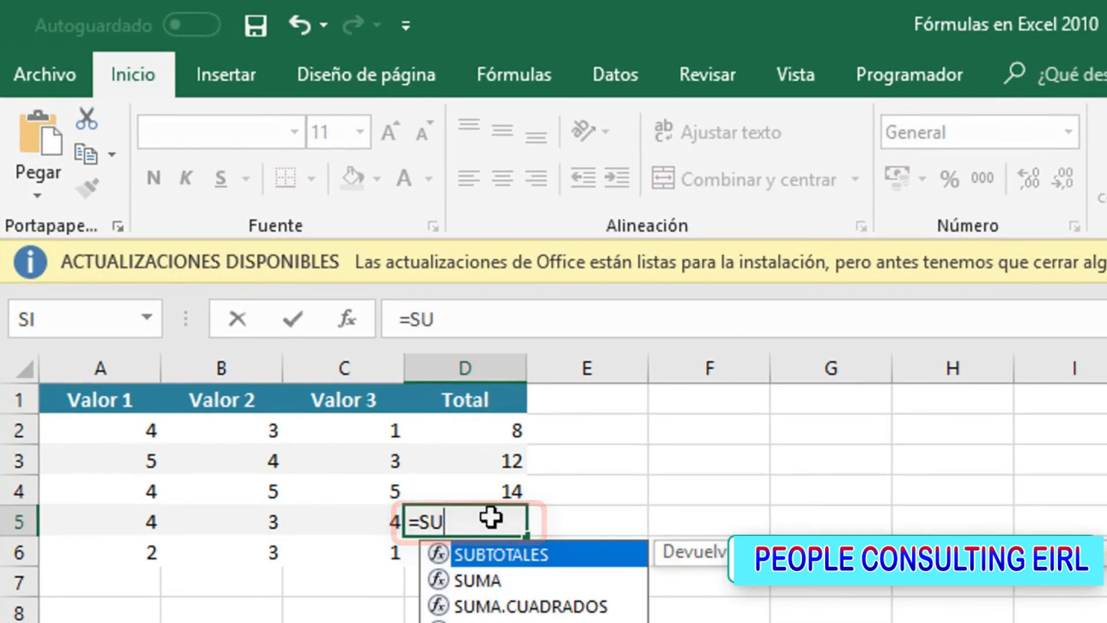
{"action": "key", "text": "Down"}
{"action": "key", "text": "Tab"}
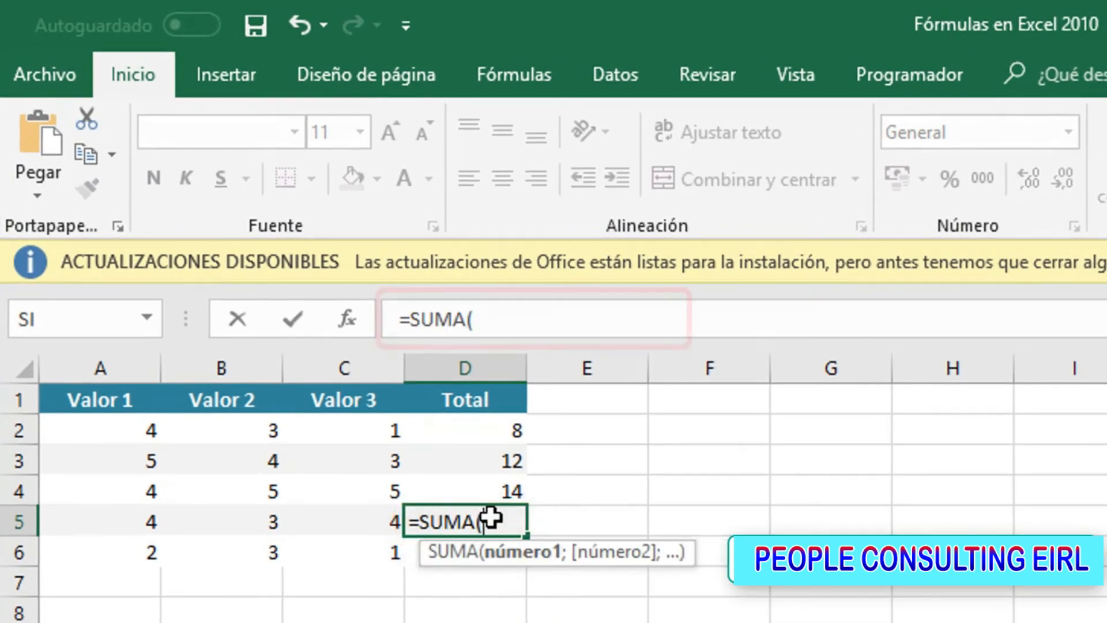
{"action": "type", "text": "A5"}
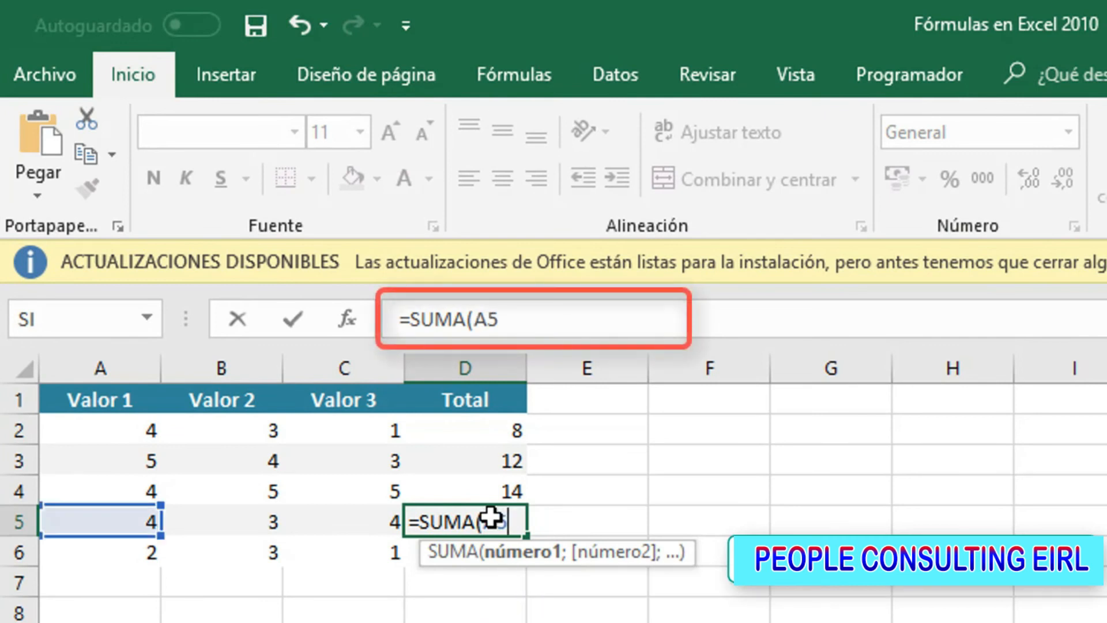
{"action": "type", "text": ";B"}
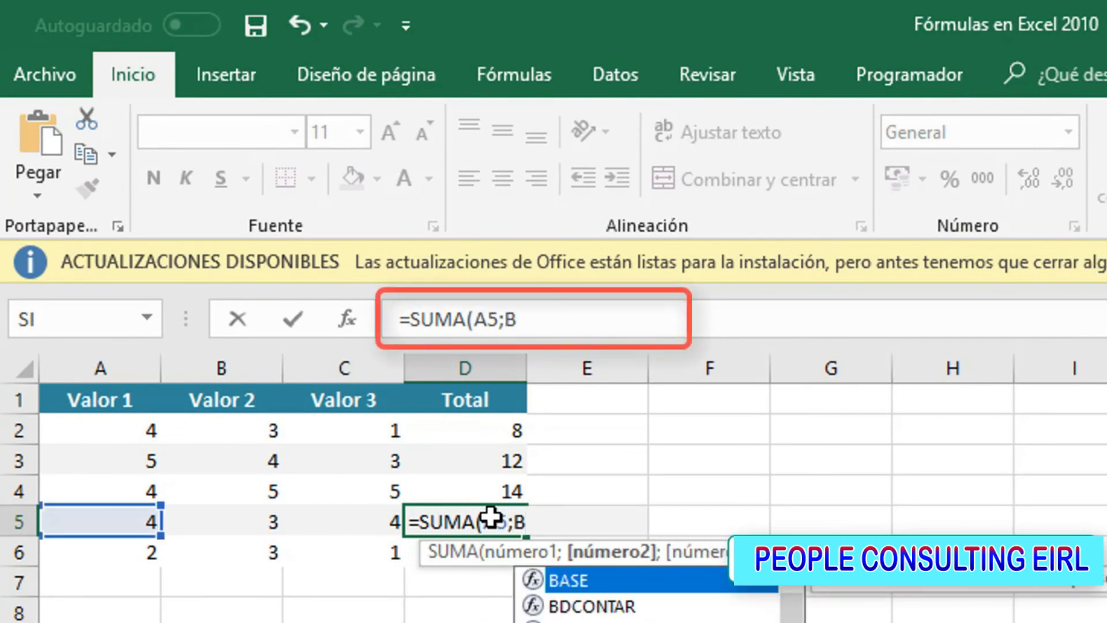
{"action": "type", "text": "5;C"}
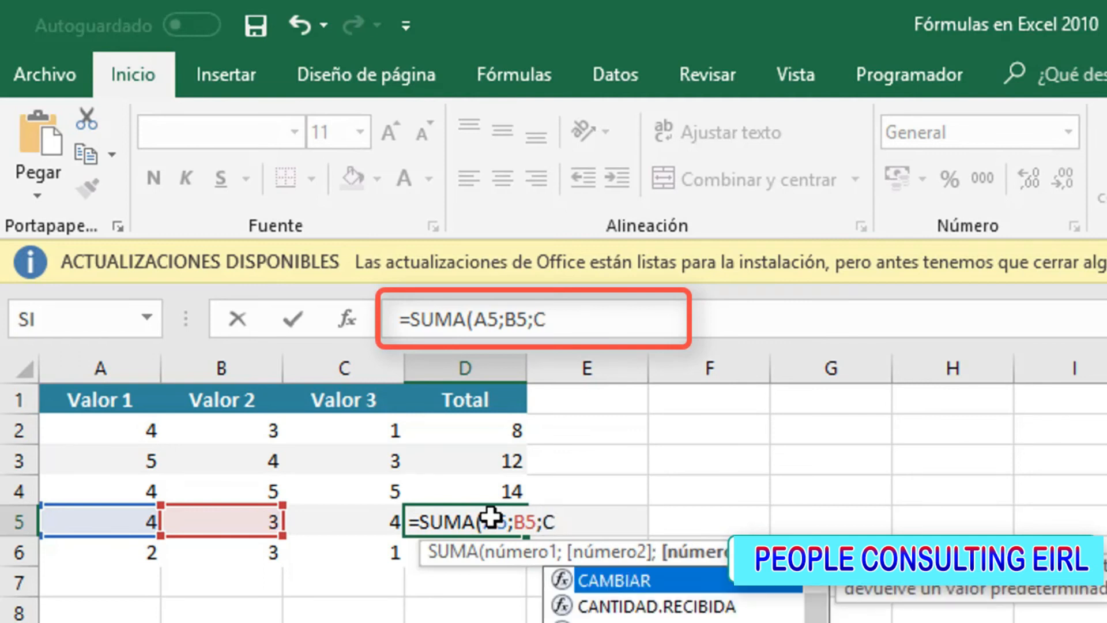
{"action": "type", "text": "5)"}
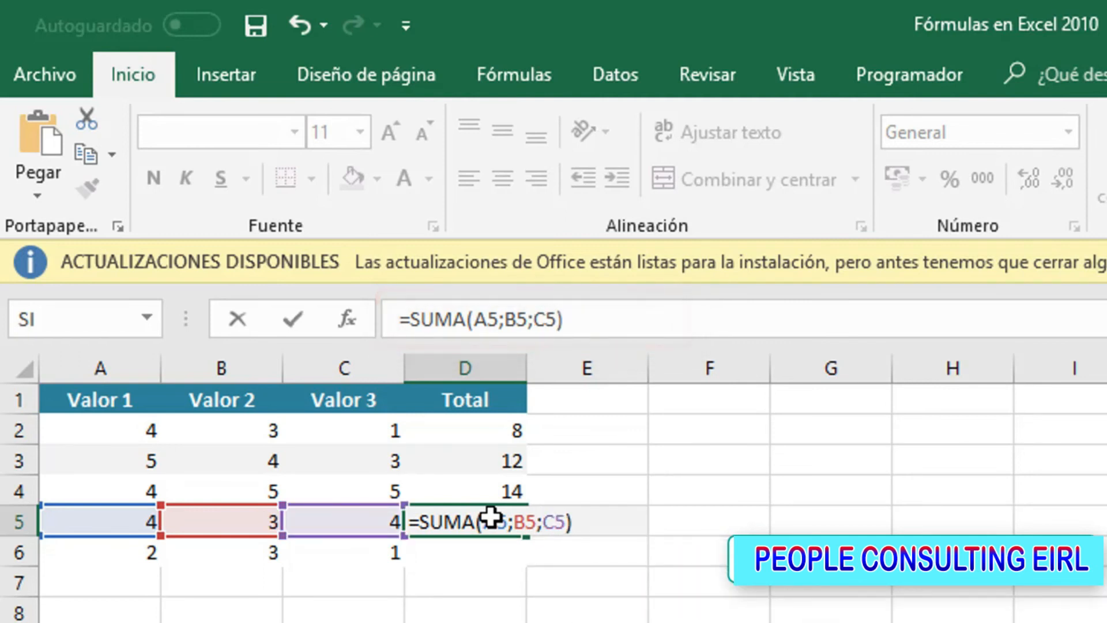
{"action": "key", "text": "Return"}
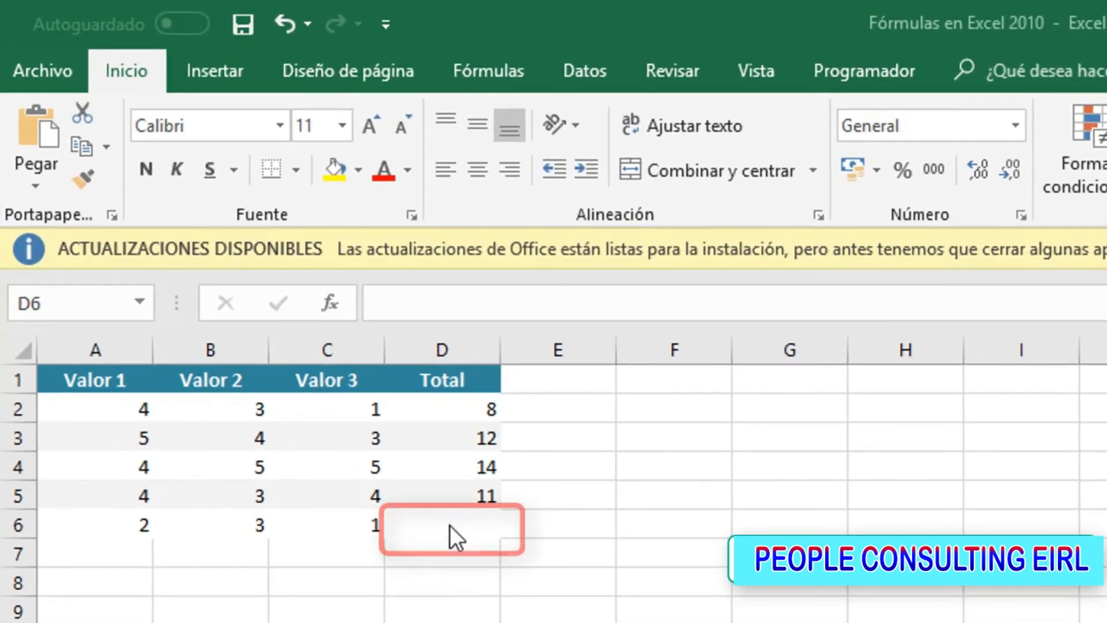
Enter the combined formula =A6+SUMA(B6;C6) in cell D6 to total the last row
{"action": "left_click", "coordinate": [449, 525]}
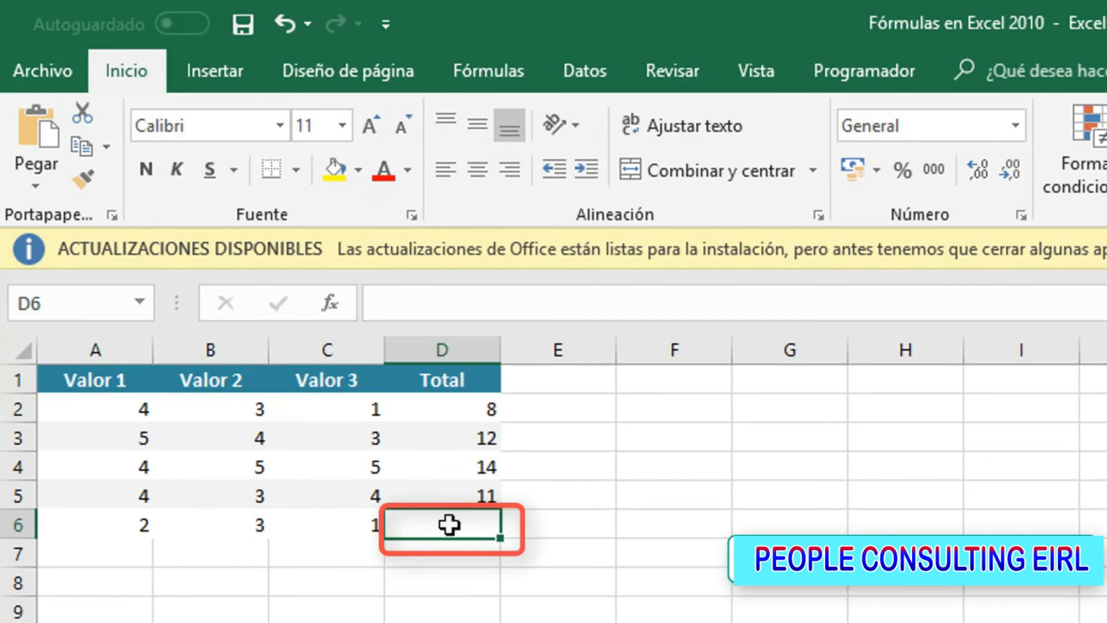
{"action": "type", "text": "="}
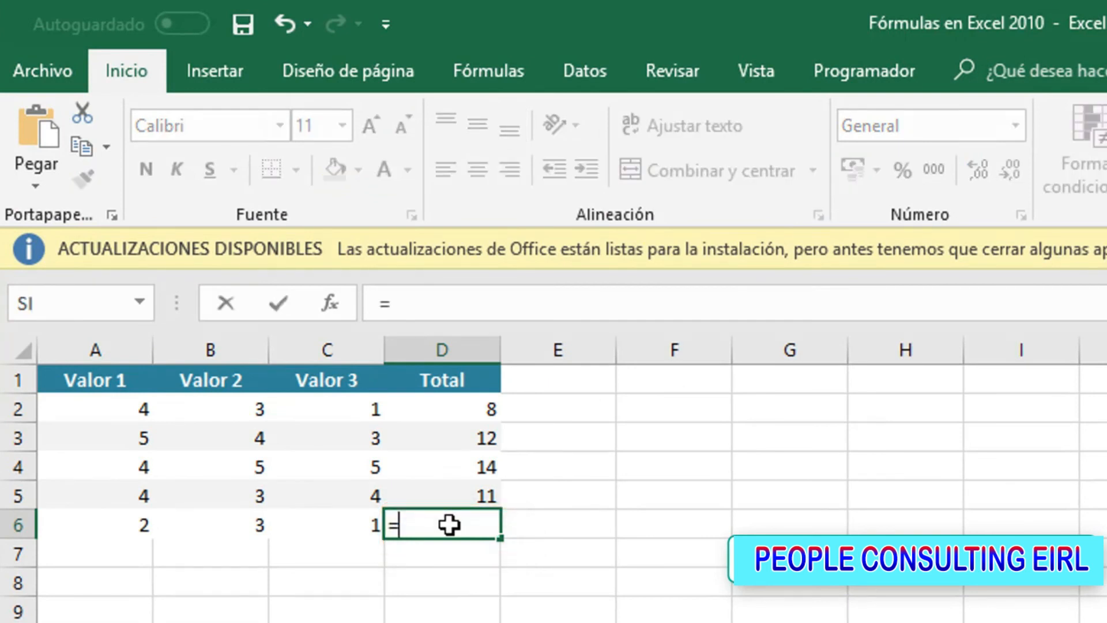
{"action": "left_click", "coordinate": [105, 532]}
{"action": "type", "text": "+"}
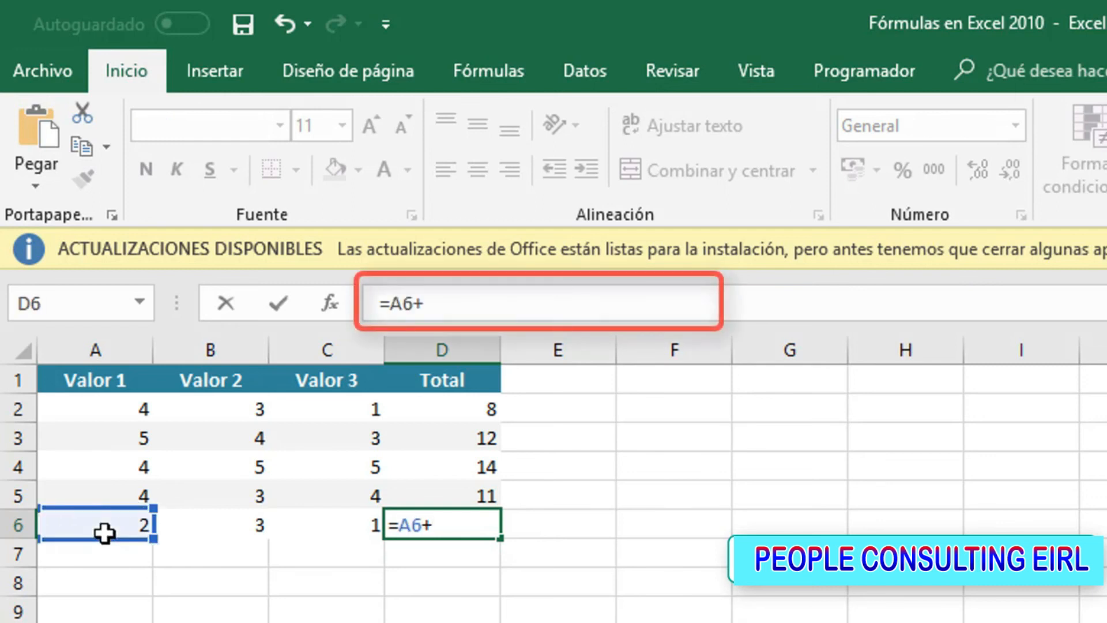
{"action": "type", "text": "suma"}
{"action": "key", "text": "Tab"}
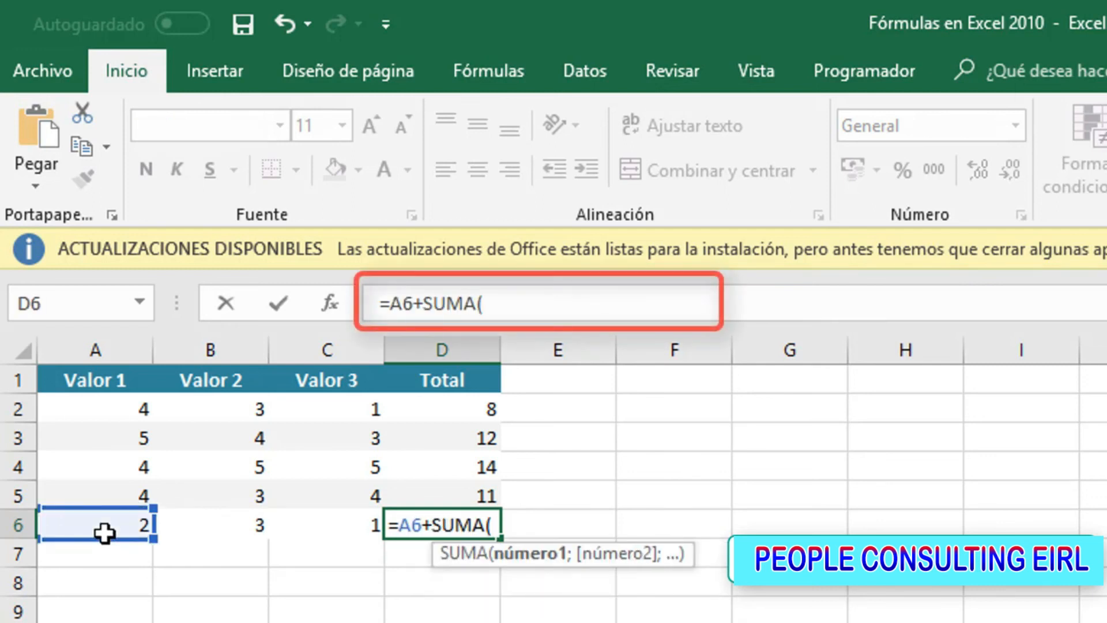
{"action": "left_click", "coordinate": [228, 528]}
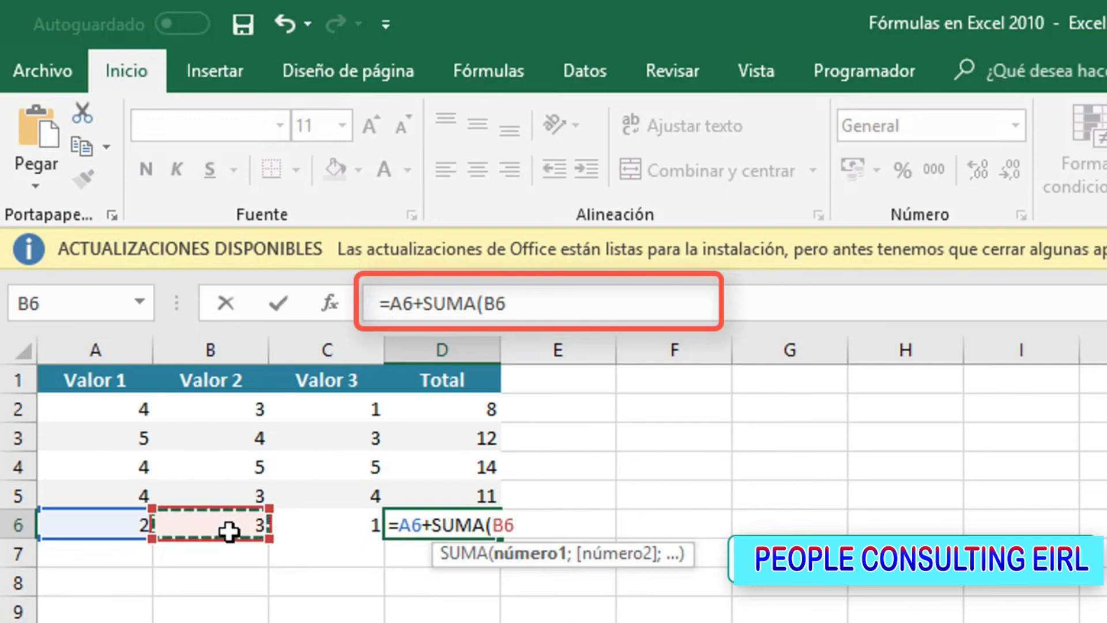
{"action": "type", "text": ";"}
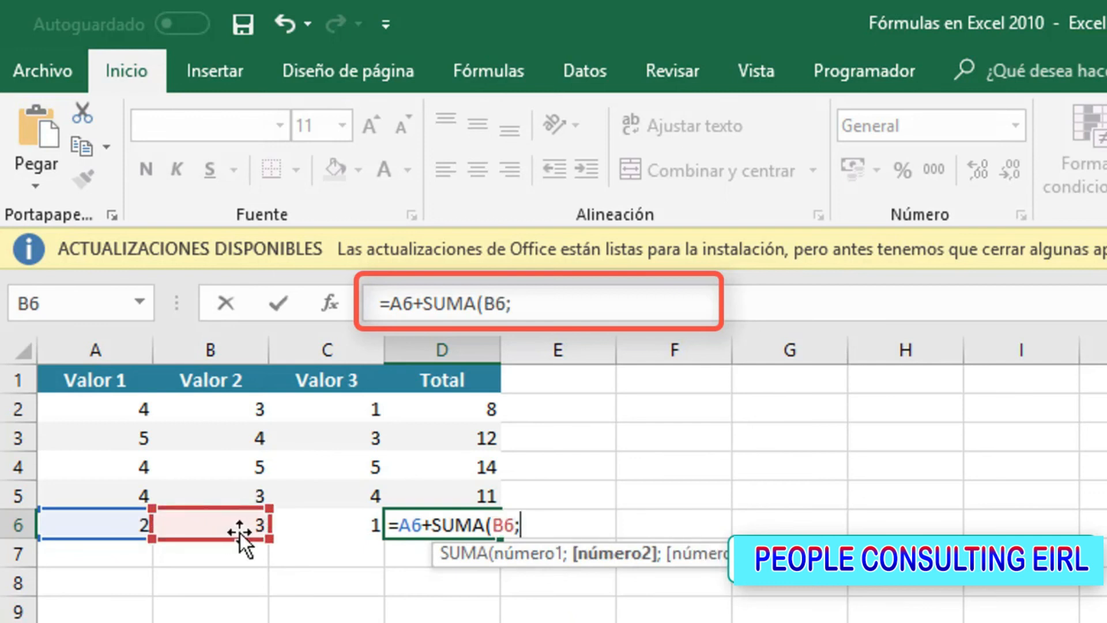
{"action": "left_click", "coordinate": [321, 526]}
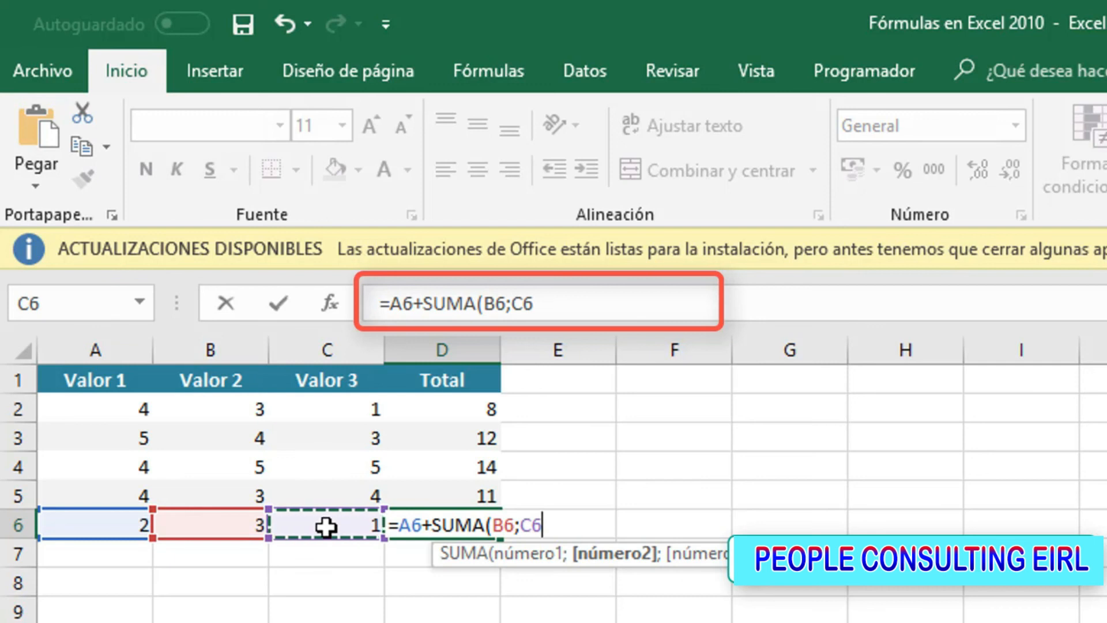
{"action": "type", "text": ")"}
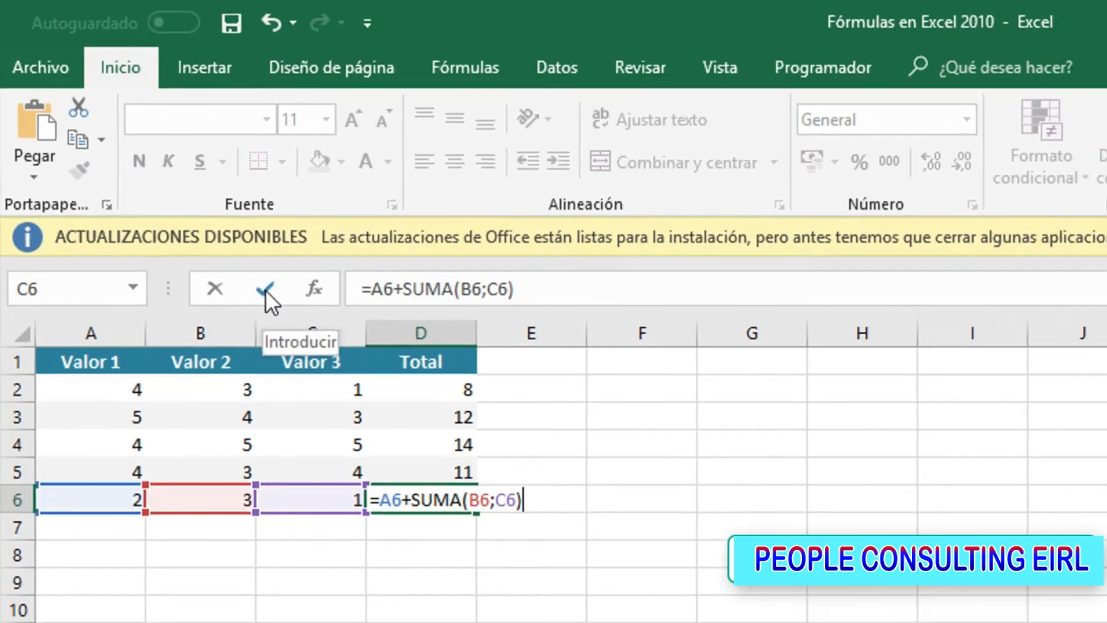
{"action": "left_click", "coordinate": [278, 303]}
{"action": "key", "text": "Return"}
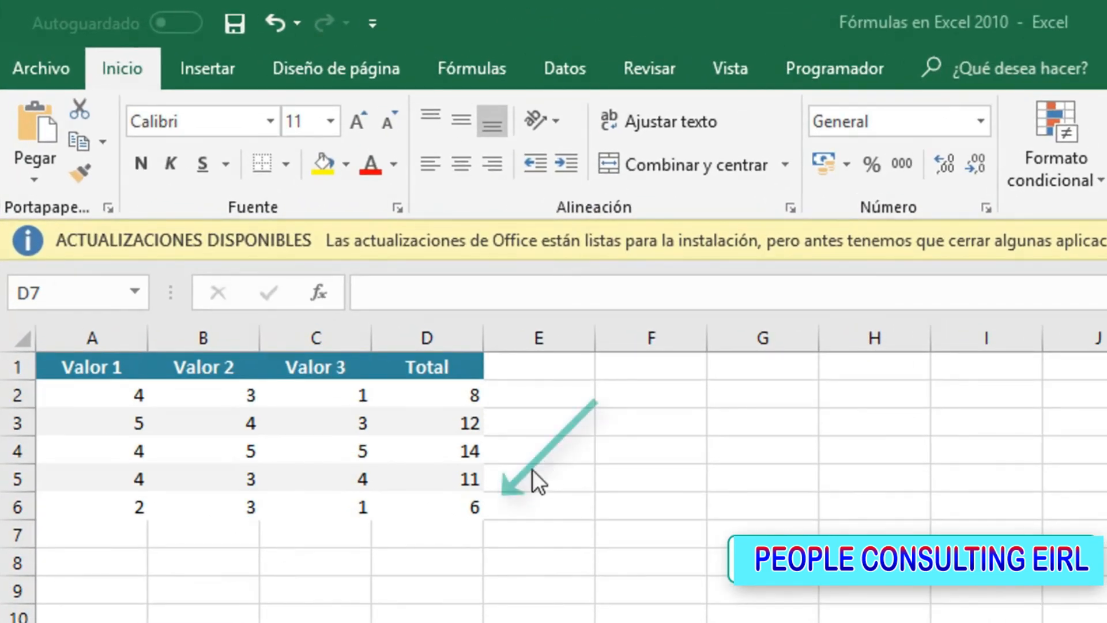
Remove the A6+ term from the formula in cell D6, leaving =SUMA(B6;C6)
{"action": "left_click", "coordinate": [425, 501]}
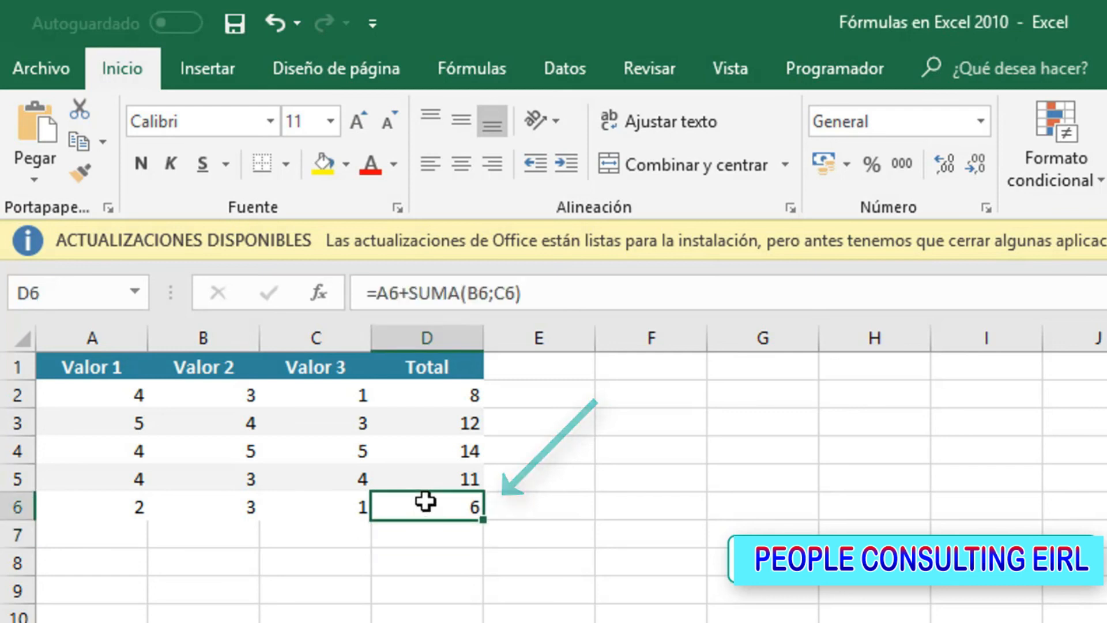
{"action": "double_click", "coordinate": [427, 506]}
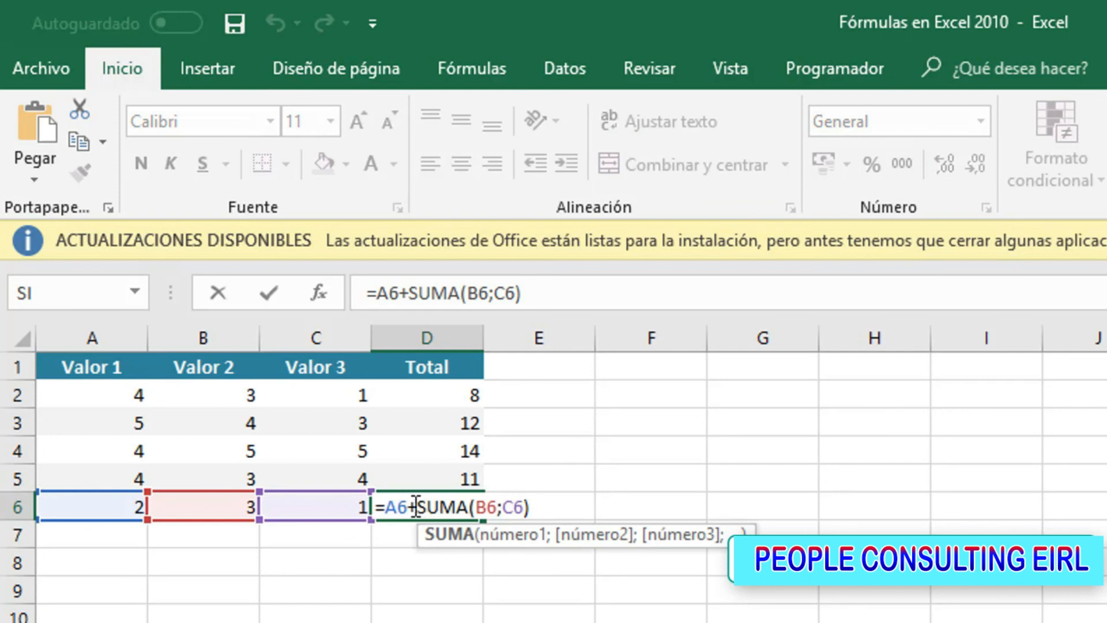
{"action": "left_click", "coordinate": [412, 506]}
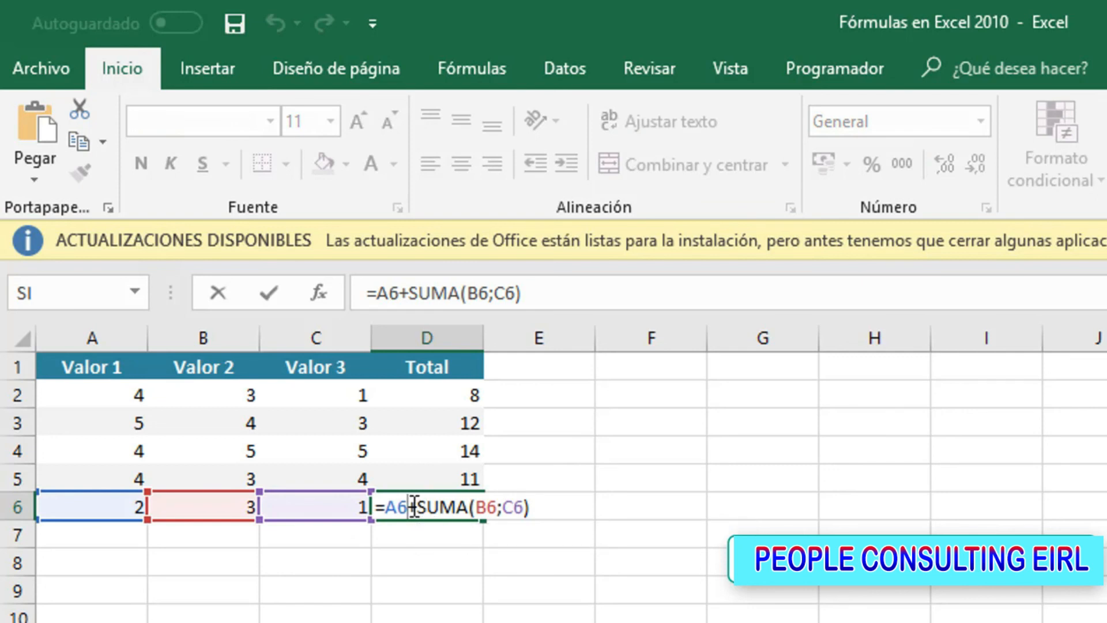
{"action": "key", "text": "BackSpace"}
{"action": "key", "text": "BackSpace"}
{"action": "key", "text": "Delete"}
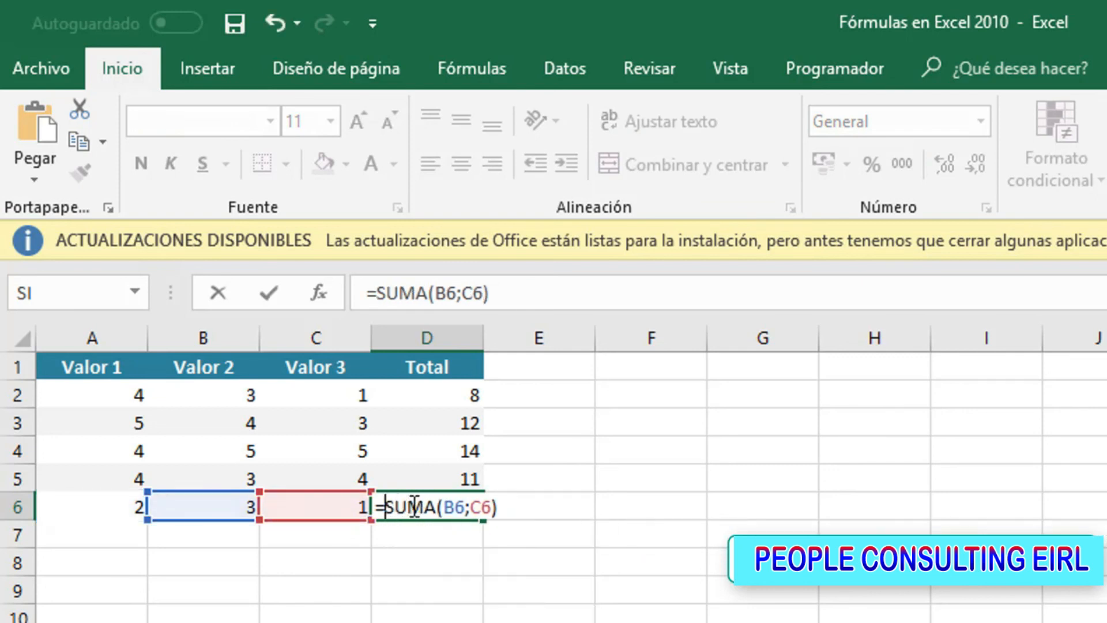
{"action": "key", "text": "Return"}
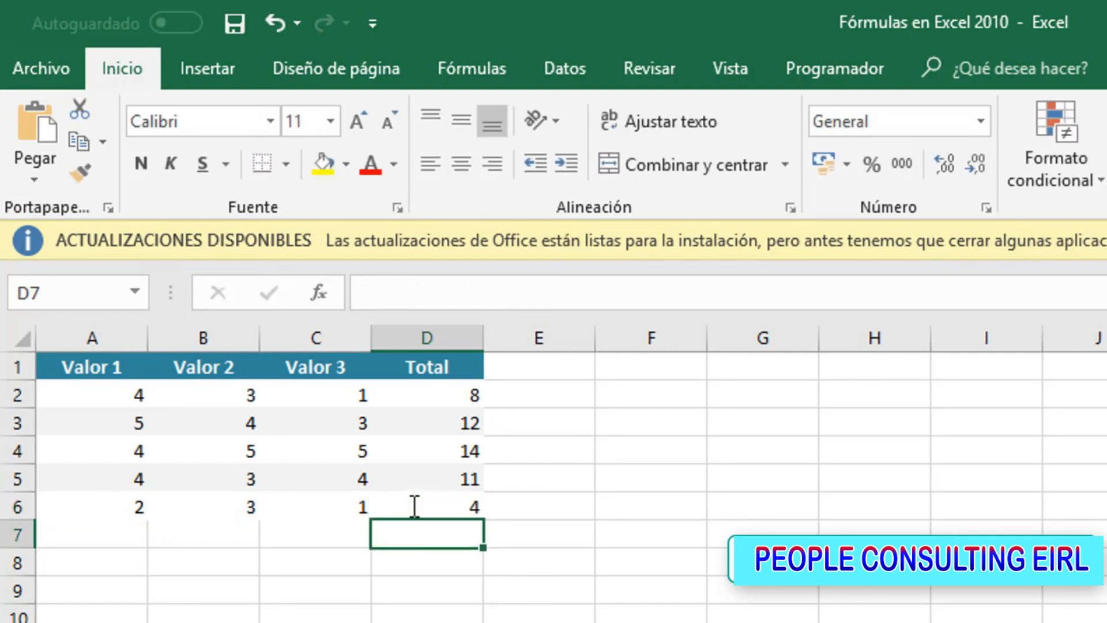
Append *2 to the formula in cell D6 so it becomes =SUMA(B6;C6)*2
{"action": "left_click", "coordinate": [421, 507]}
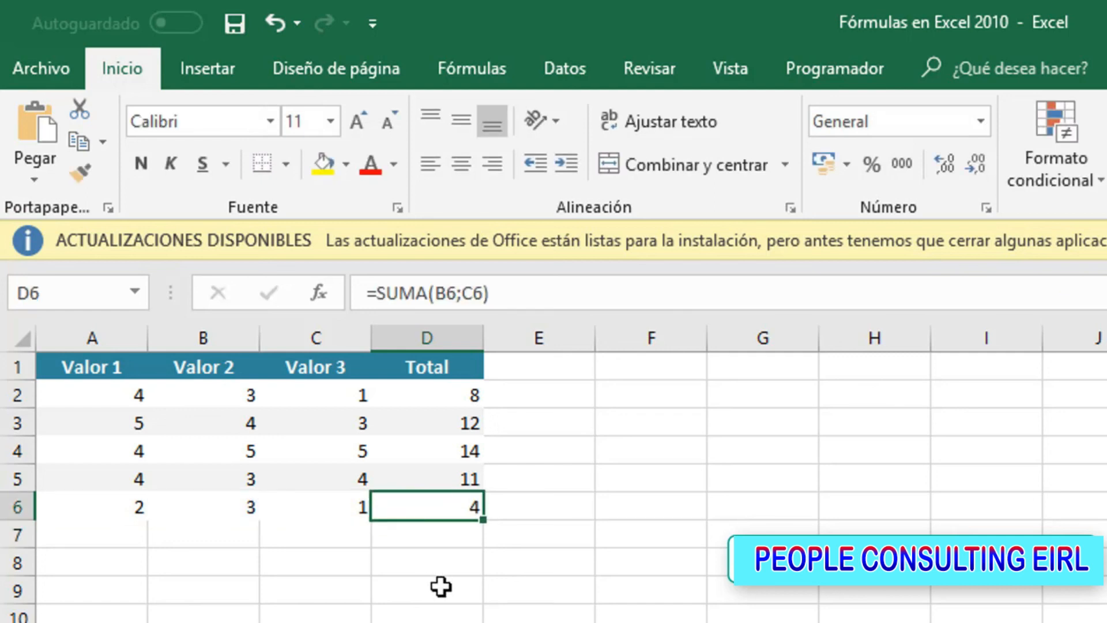
{"action": "key", "text": "F2"}
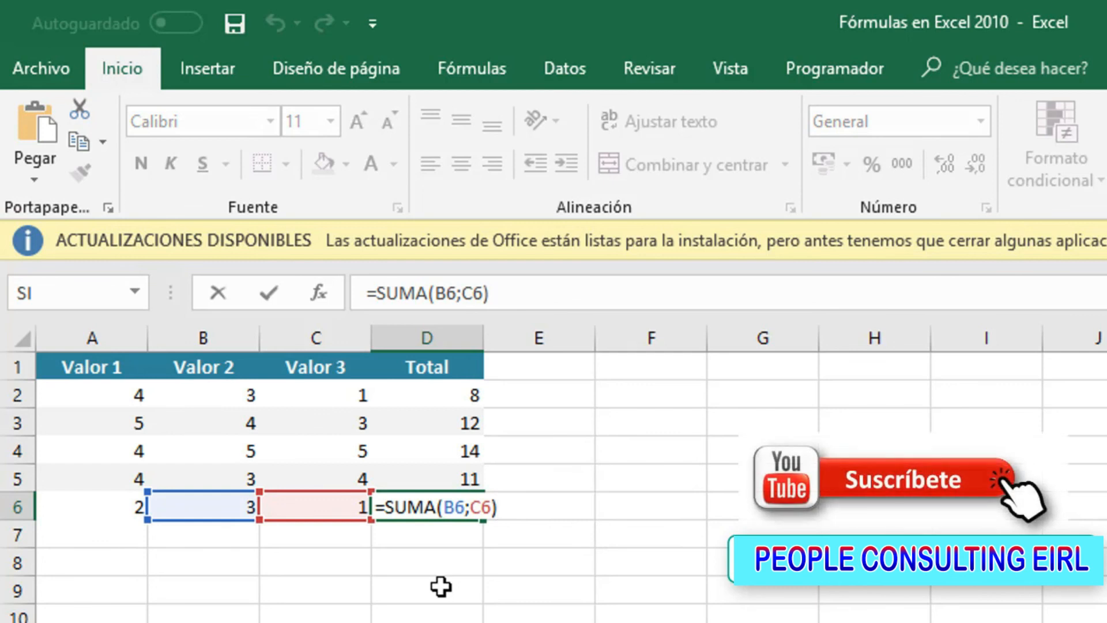
{"action": "type", "text": "*2"}
{"action": "key", "text": "Return"}
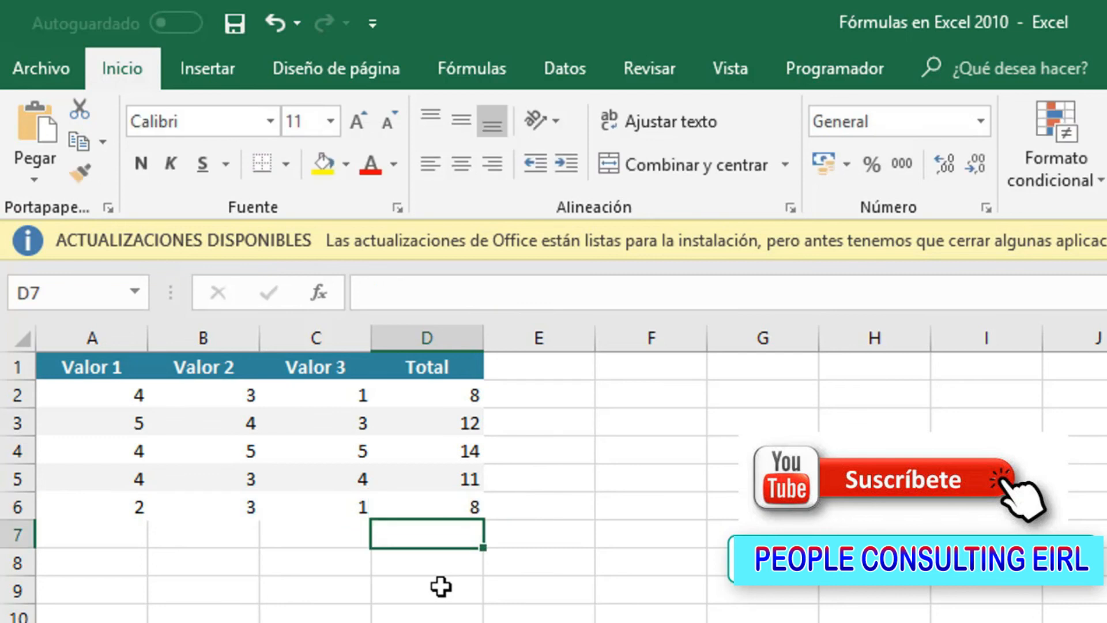
Reopen the formula in cell D6 for editing and delete the multiplier 2 after the asterisk
{"action": "key", "text": "Up"}
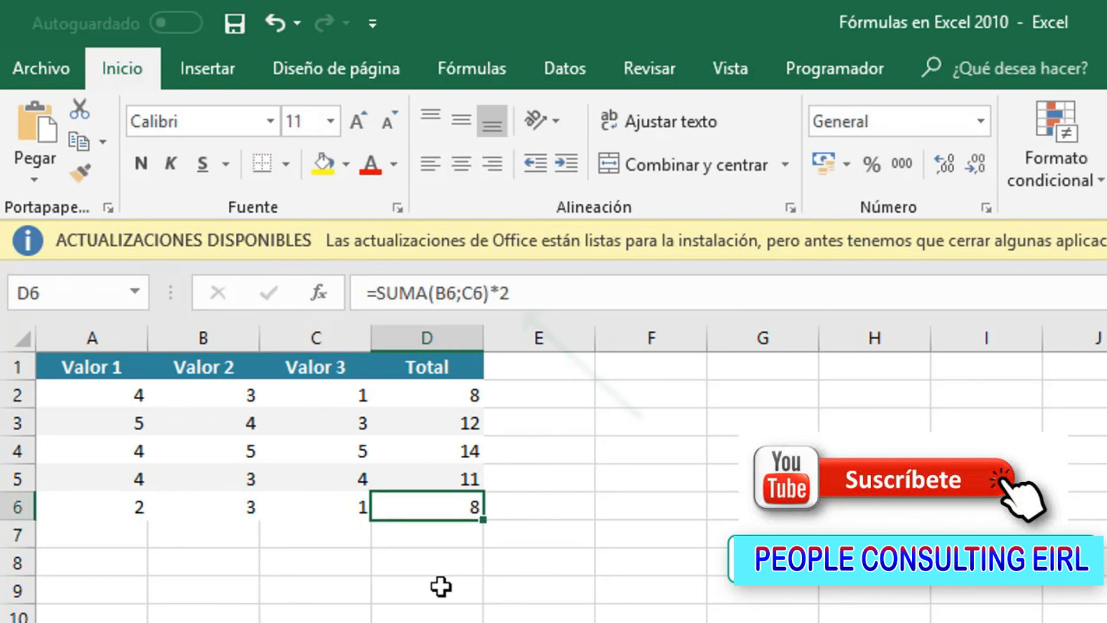
{"action": "left_click", "coordinate": [531, 290]}
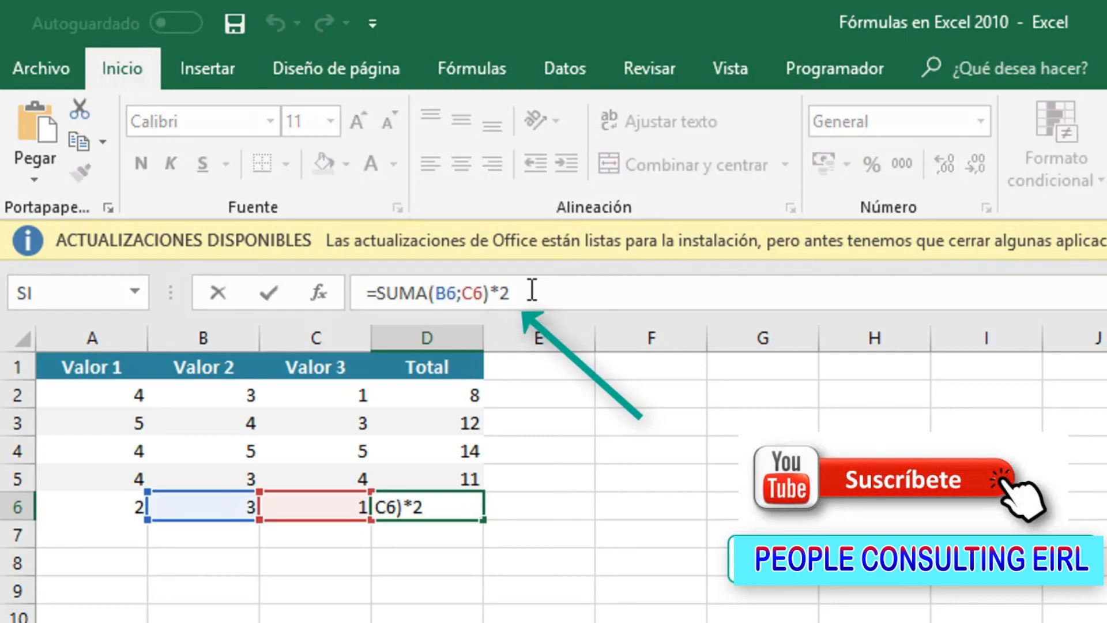
{"action": "key", "text": "BackSpace"}
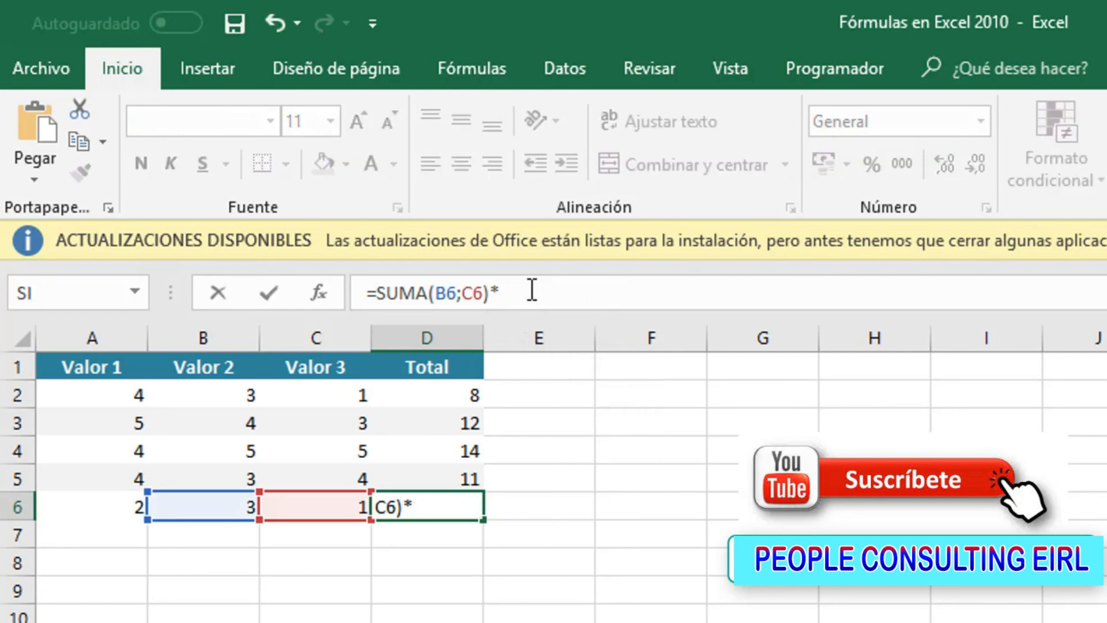